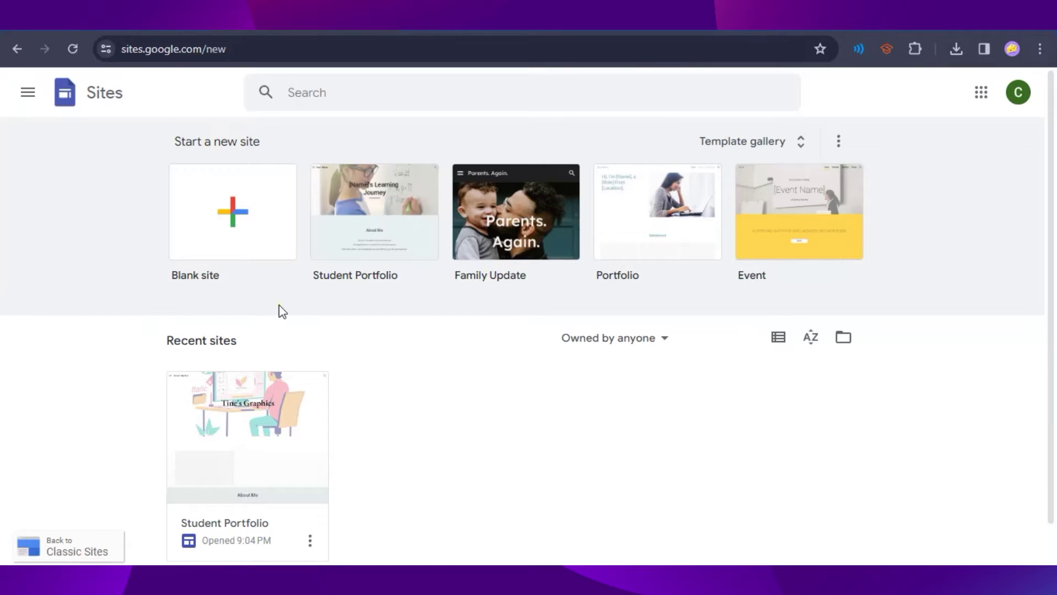
Step: Create an untitled blank site from the Start a new site section
click(240, 212)
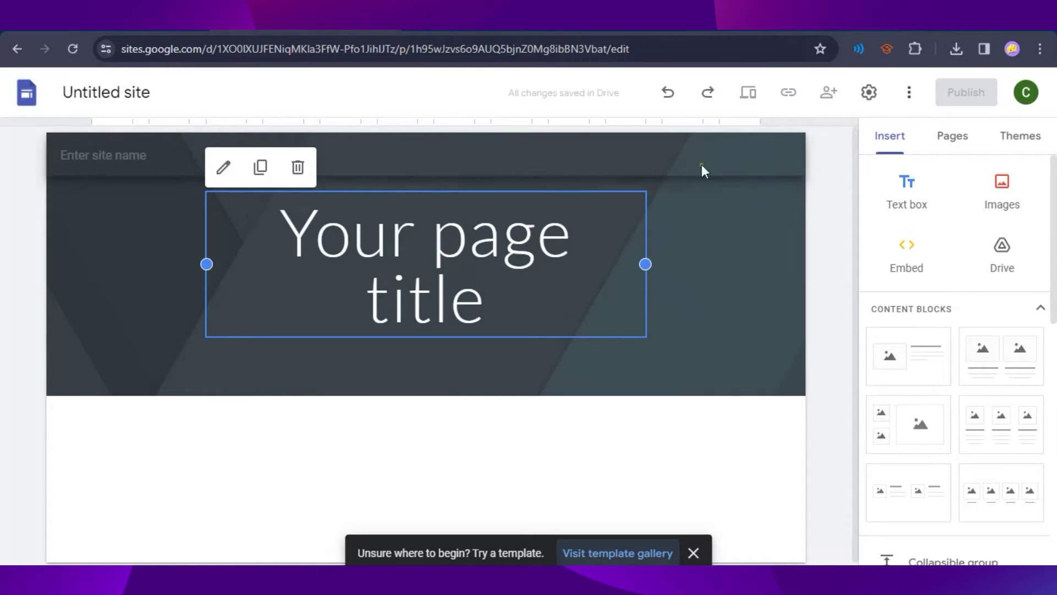
Step: Retitle the home page 'Tine's Community' and set it in Montserrat Extra Bold
click(953, 136)
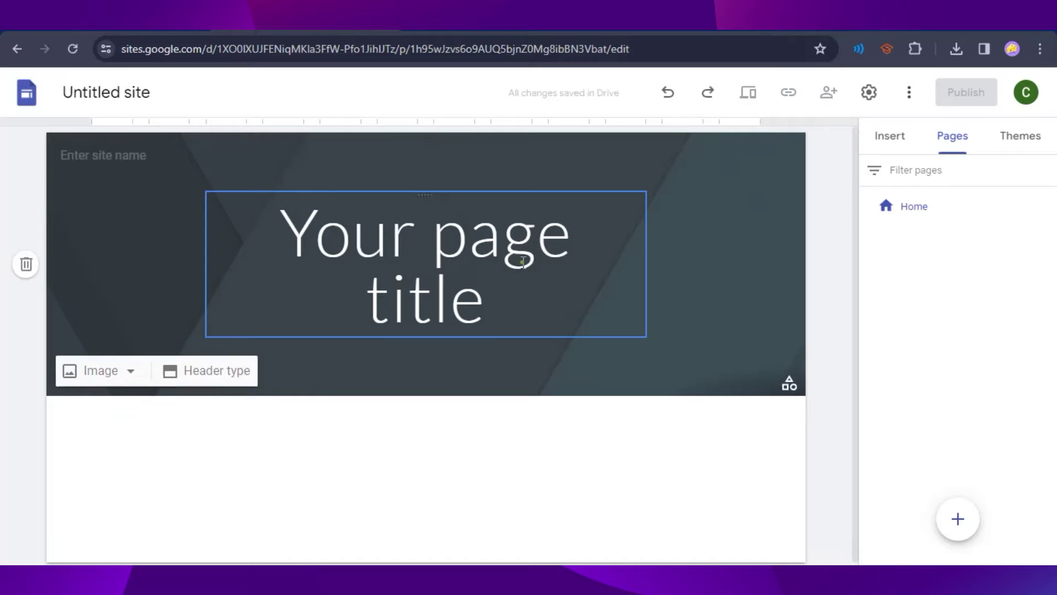
click(462, 292)
triple_click(529, 266)
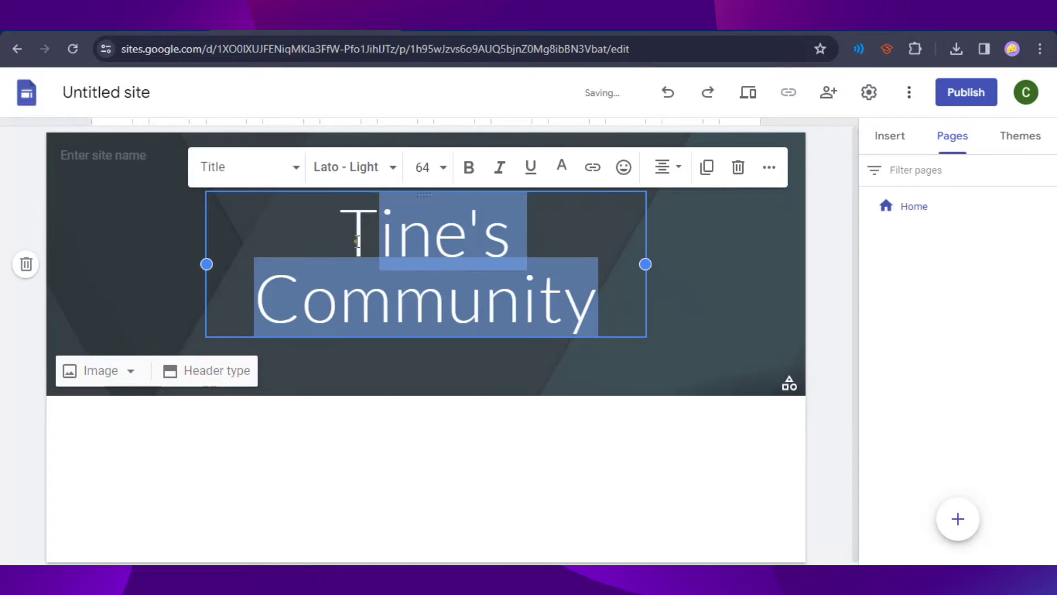
drag(375, 234, 338, 234)
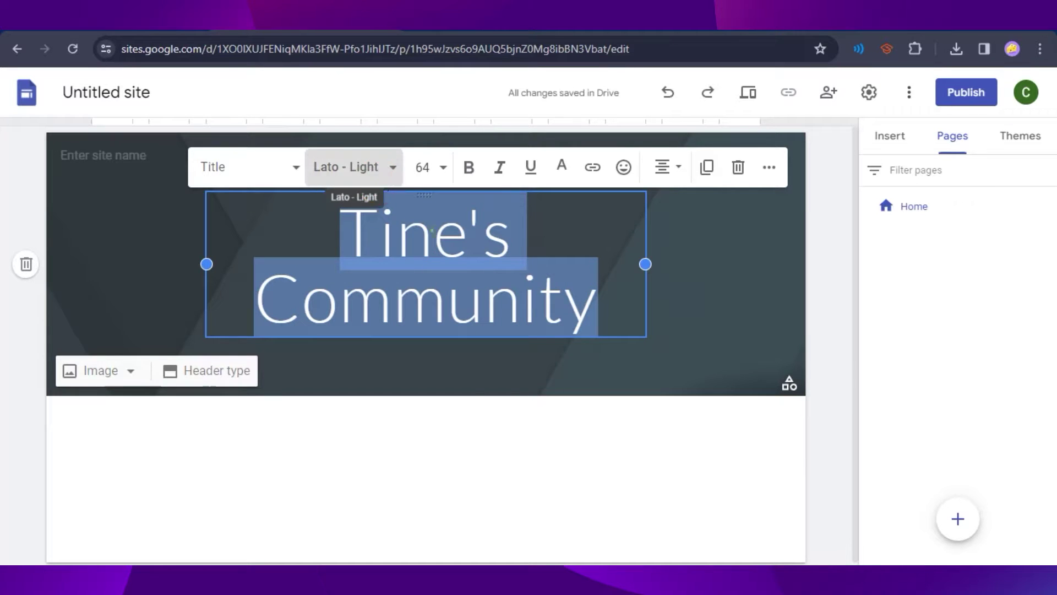
click(315, 162)
scroll(385, 457, down, 5)
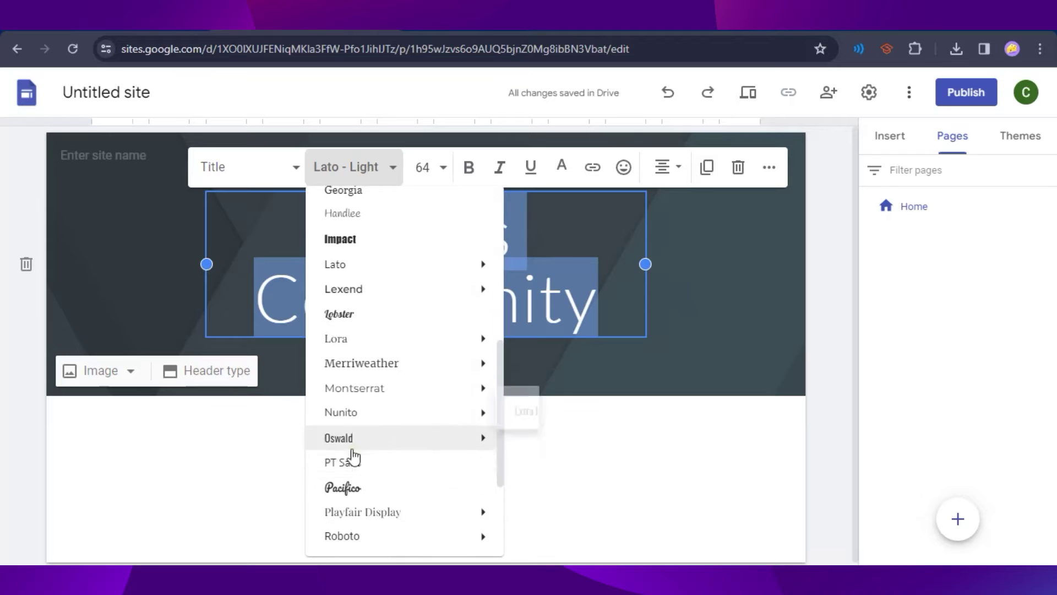
mouse_move(425, 392)
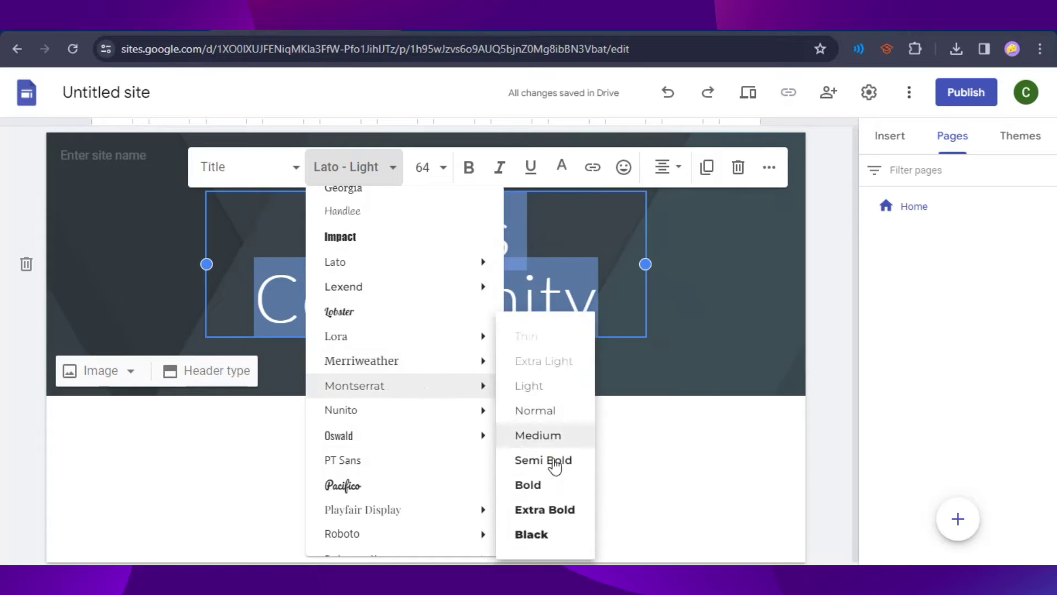
click(547, 510)
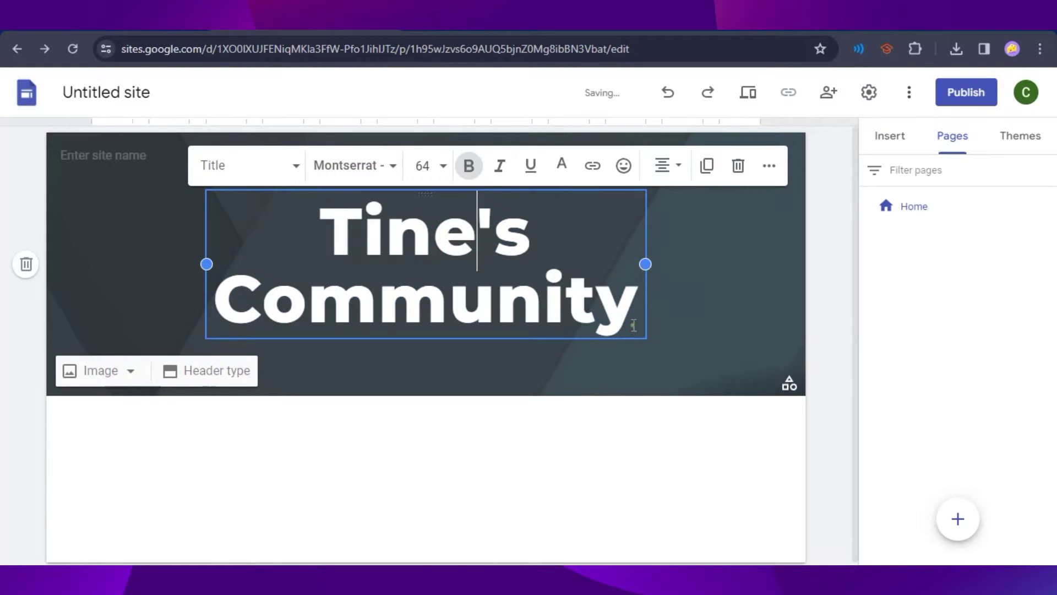
Step: Change the title's font size to 30, then to 48
click(425, 165)
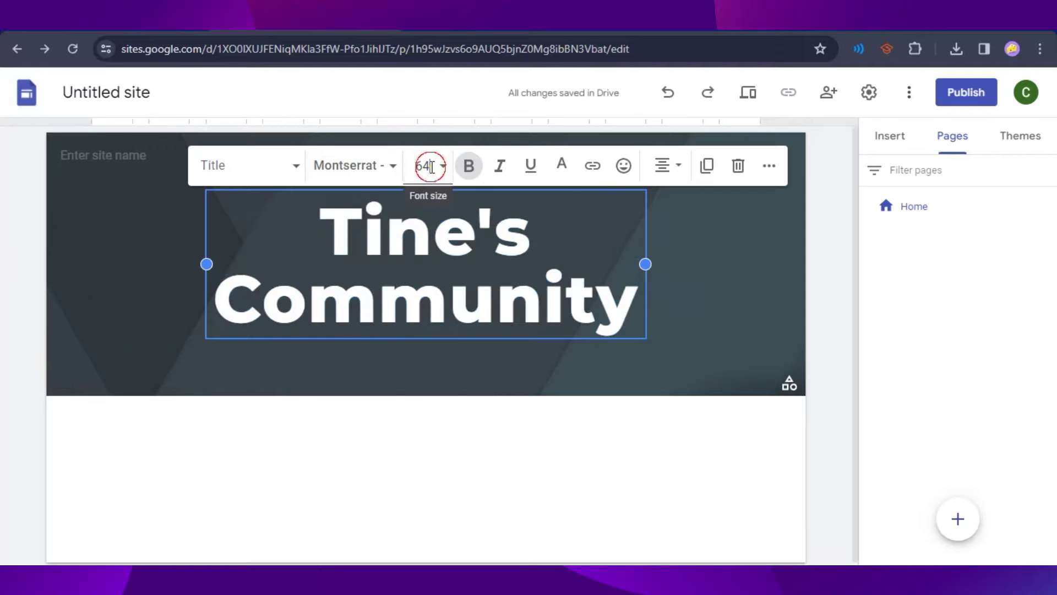
scroll(437, 386, down, 3)
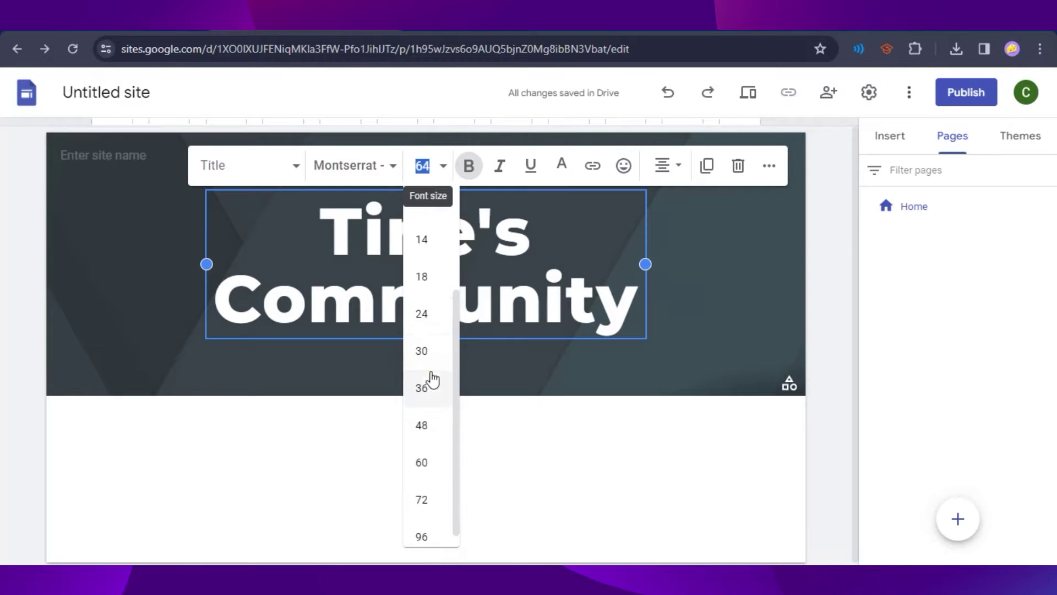
click(420, 362)
drag(587, 281, 266, 280)
click(429, 201)
scroll(449, 462, down, 3)
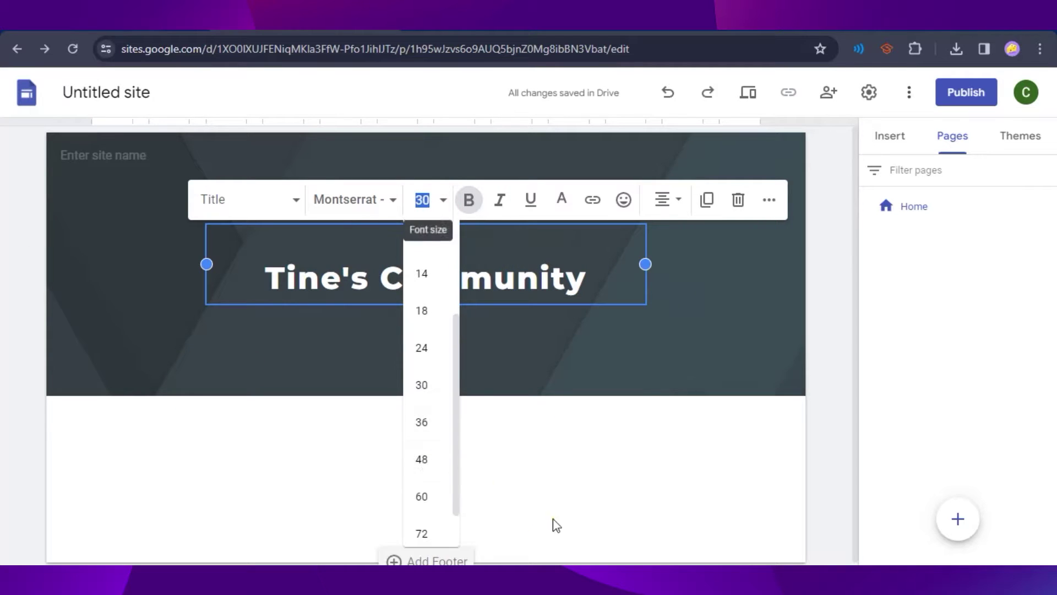
click(440, 461)
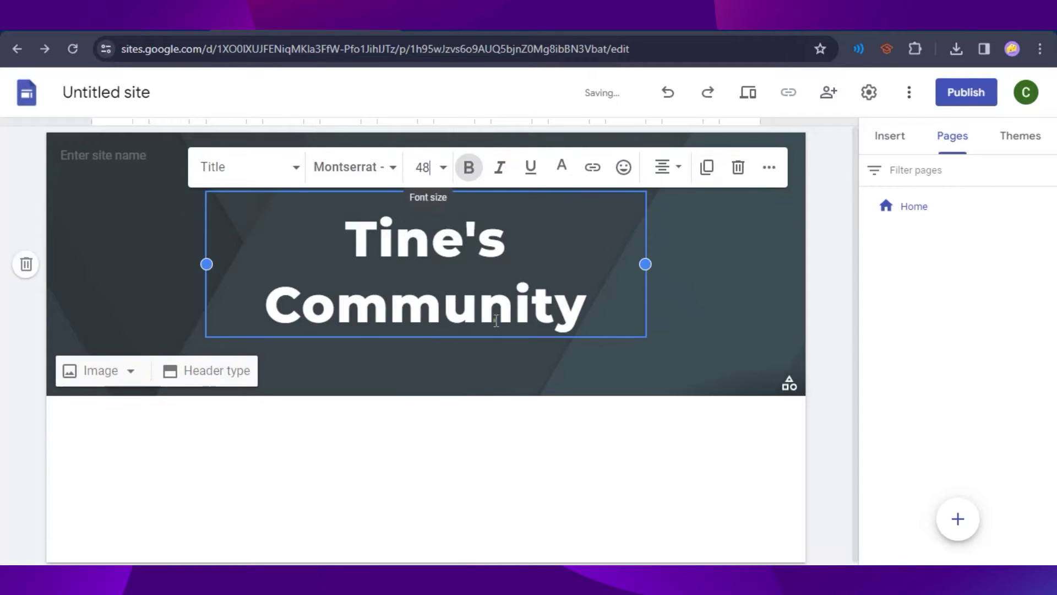
click(708, 274)
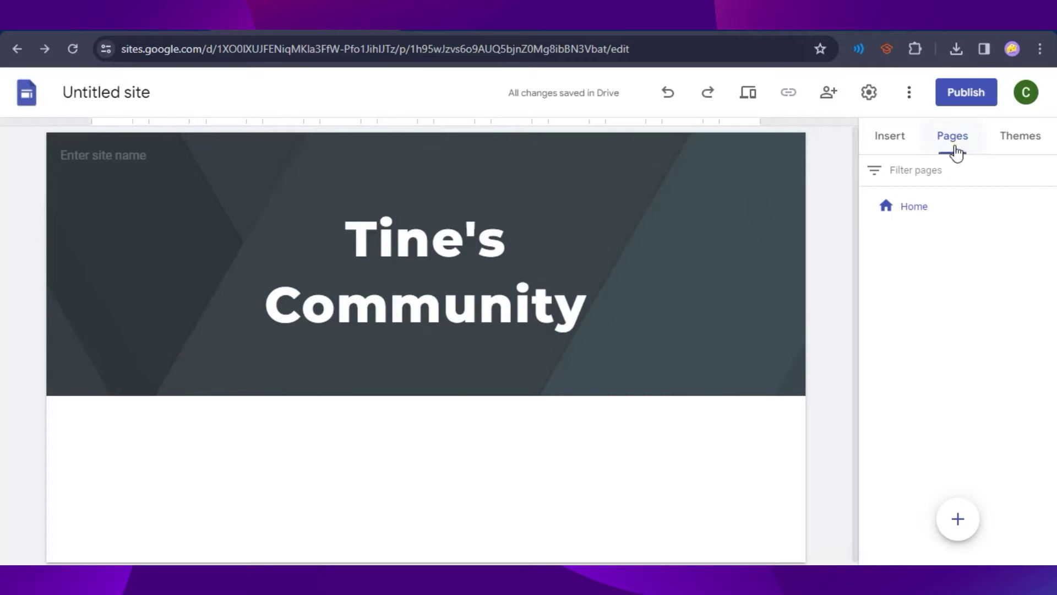
Step: Create a new page named 'Members' from the Pages panel
mouse_move(957, 518)
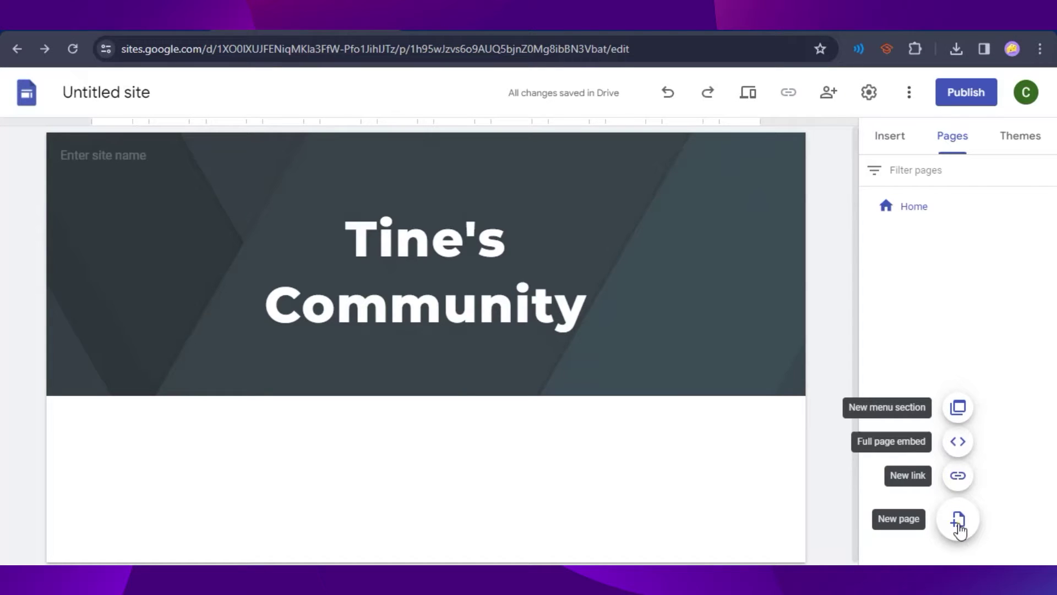
click(958, 527)
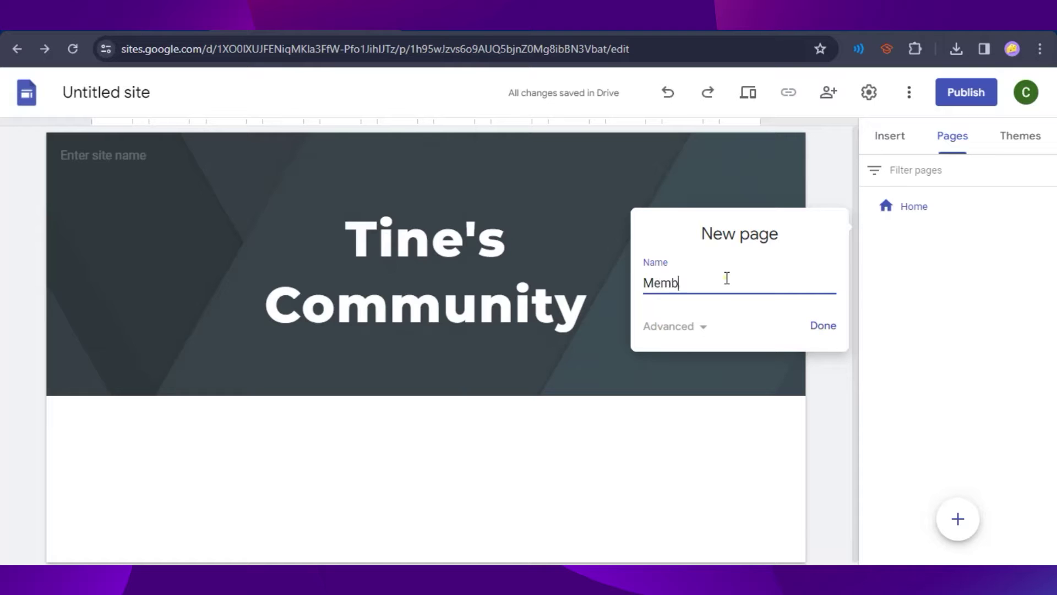
click(823, 325)
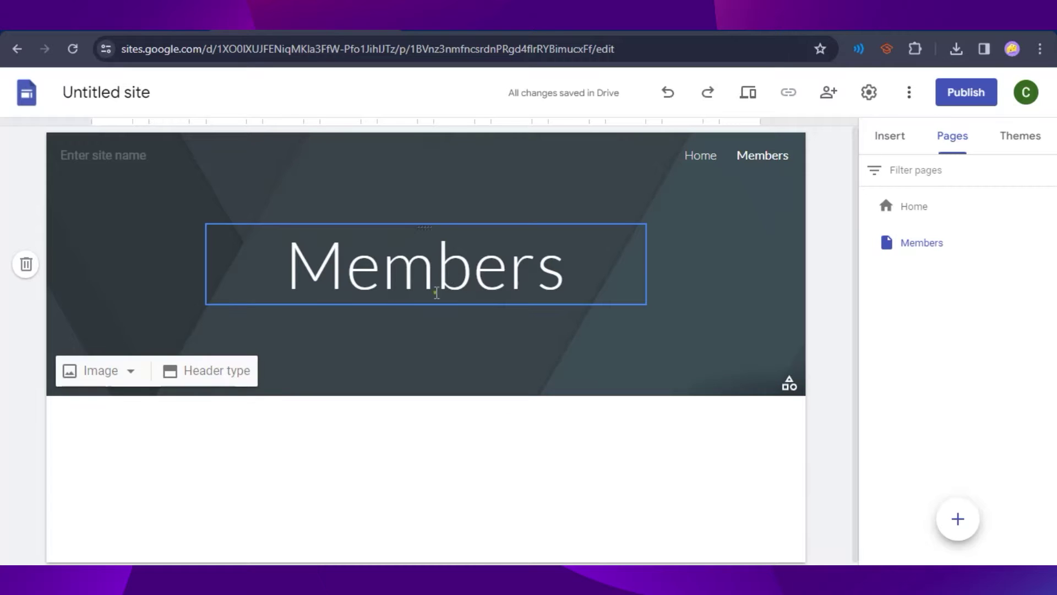
Step: Set the Members title font to Montserrat Extra Bold
drag(577, 296, 272, 267)
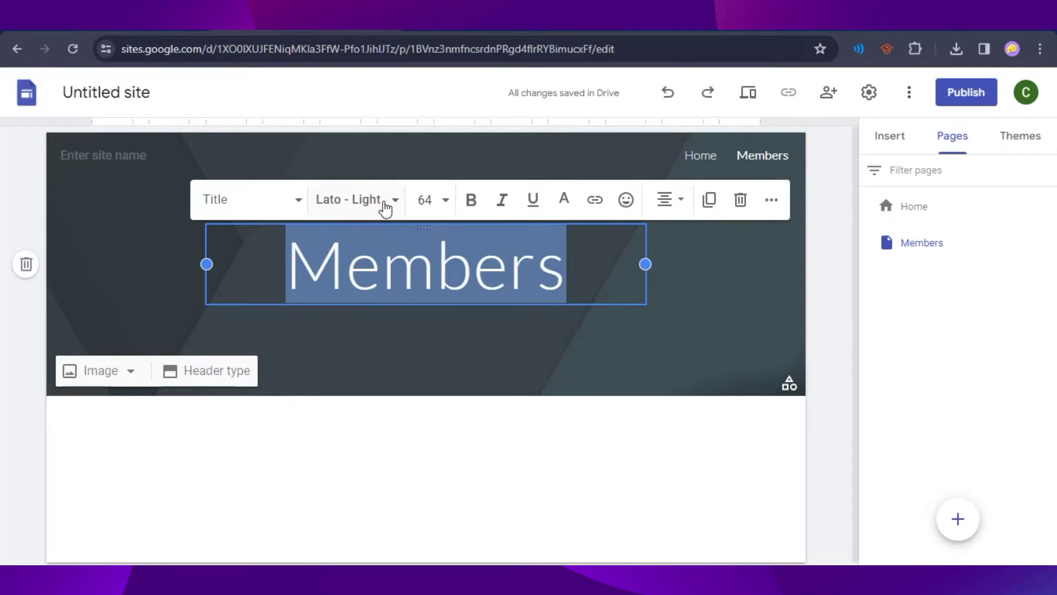
click(386, 205)
scroll(447, 440, down, 5)
mouse_move(417, 465)
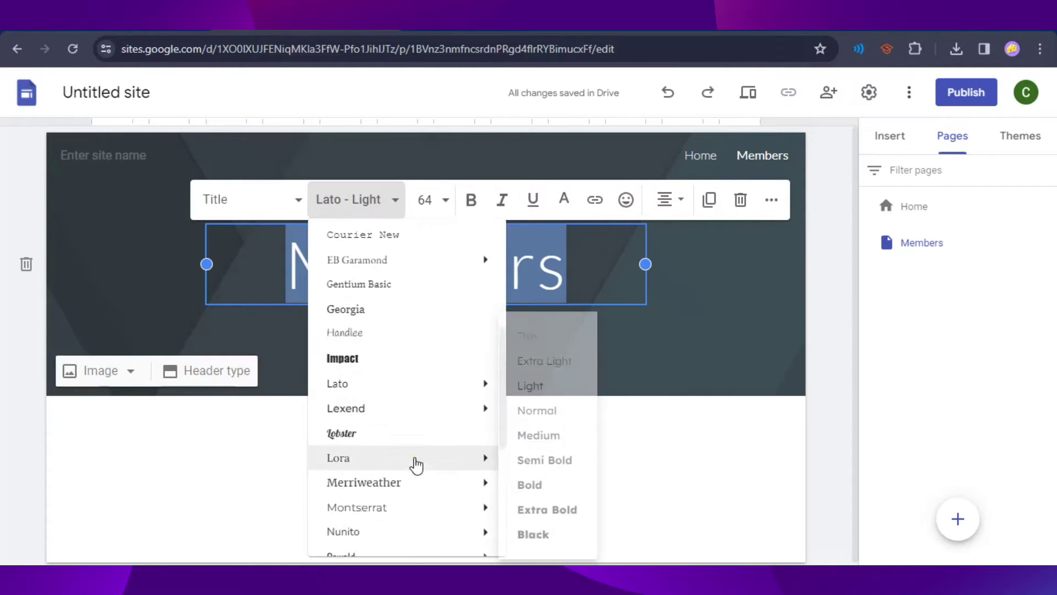
scroll(385, 465, down, 2)
mouse_move(431, 418)
scroll(401, 355, down, 2)
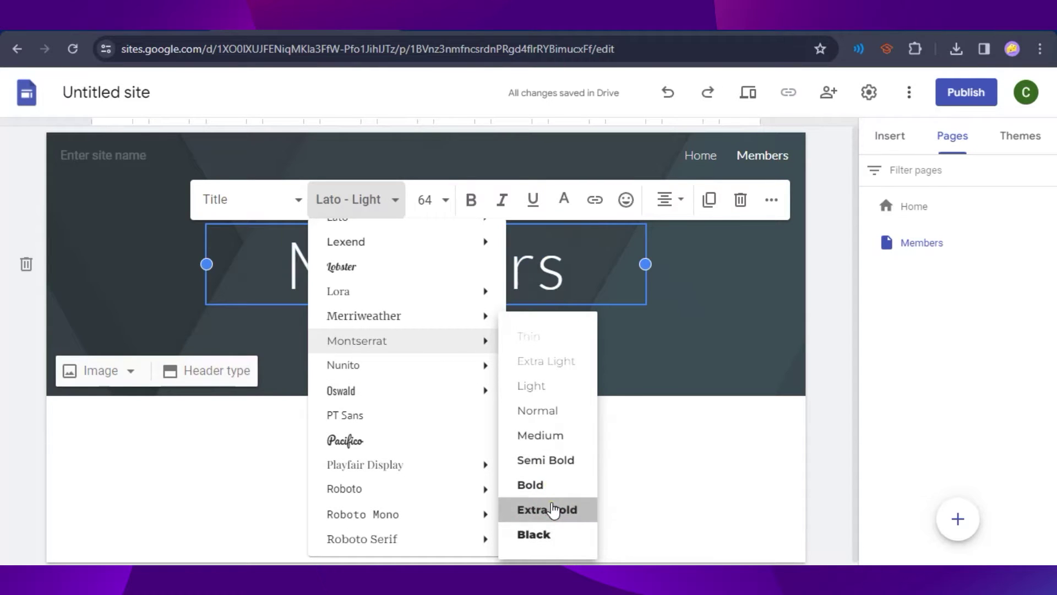
click(553, 509)
Step: Set the Members title font size to 30
drag(595, 267, 252, 271)
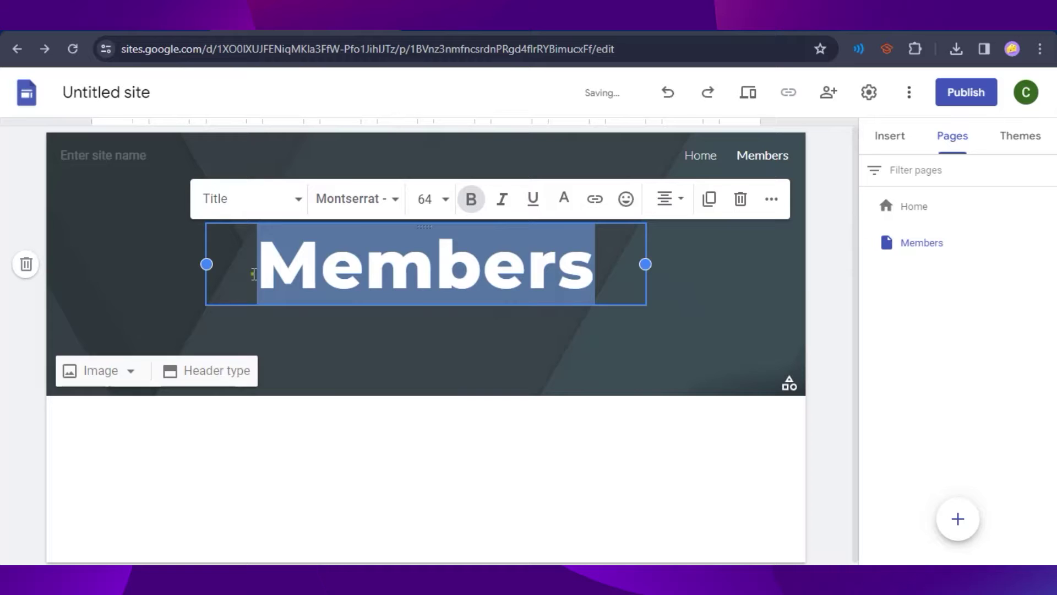
click(443, 201)
scroll(460, 452, down, 2)
click(427, 342)
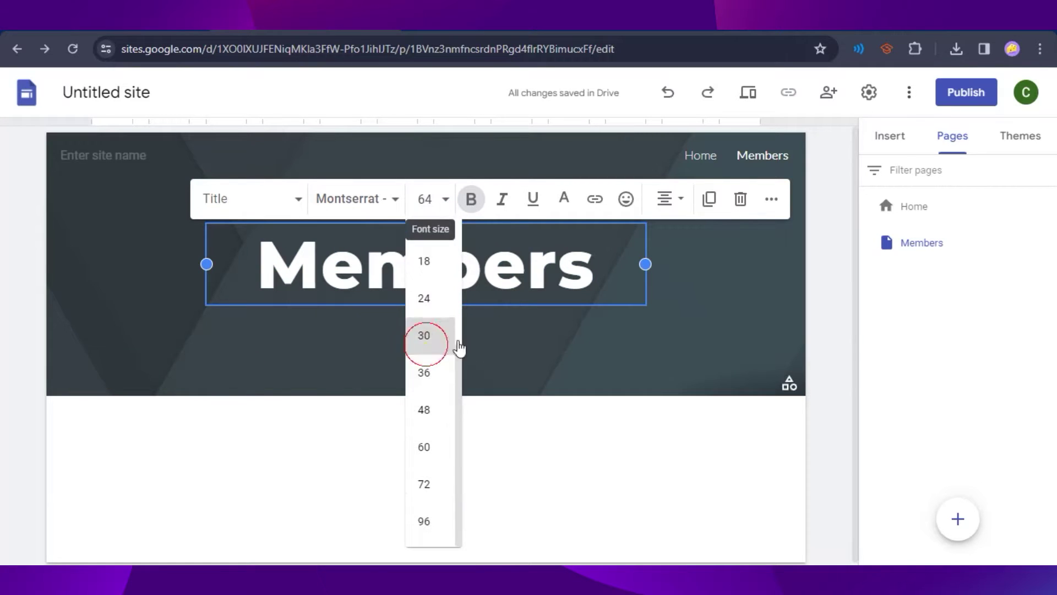
click(453, 471)
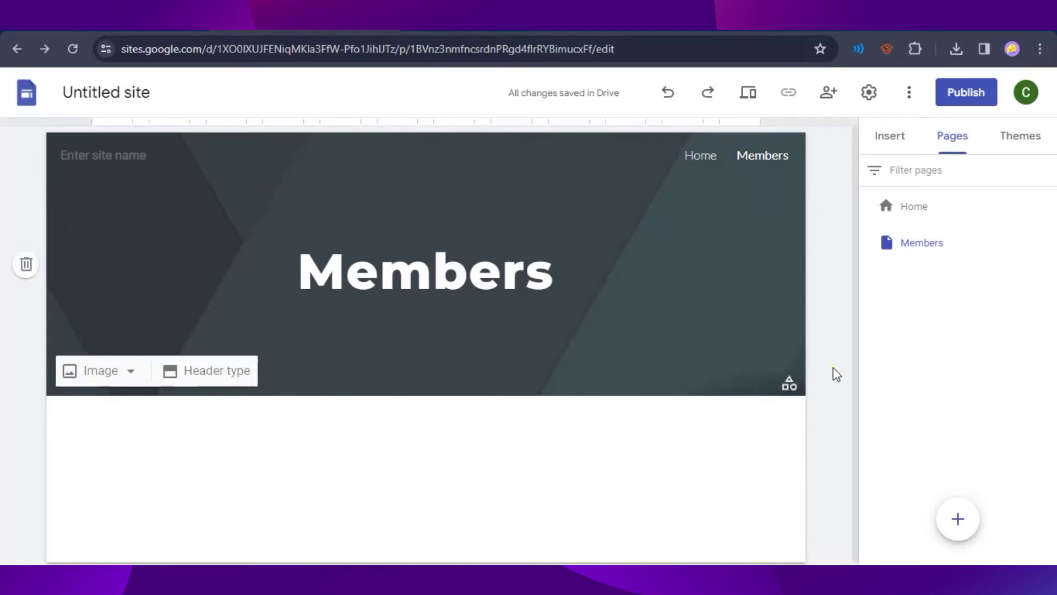
Step: Add a centred text box reading 'Welcome to our community!' below the title
click(878, 145)
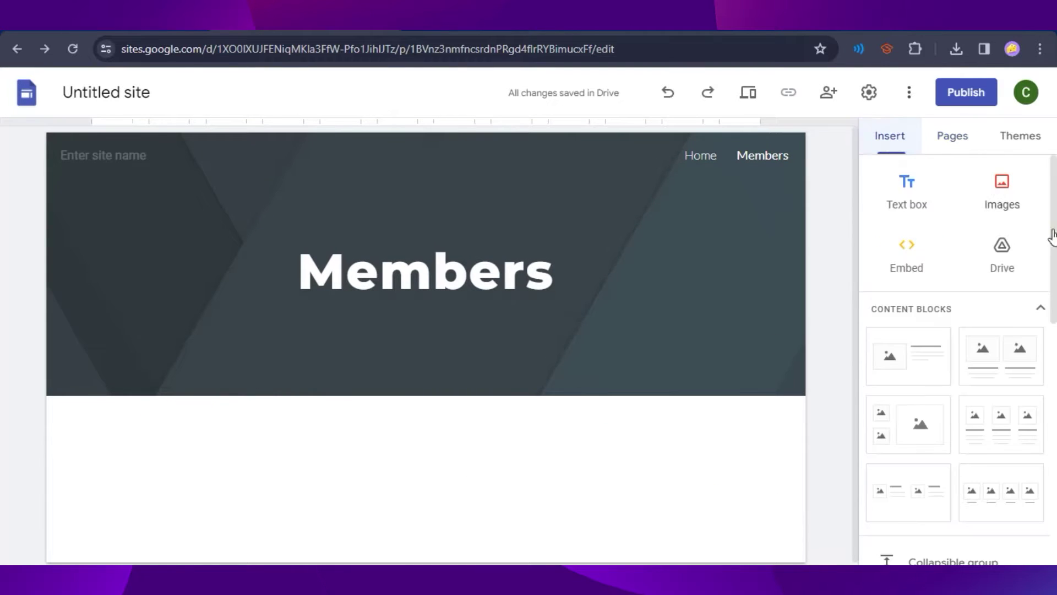
click(899, 199)
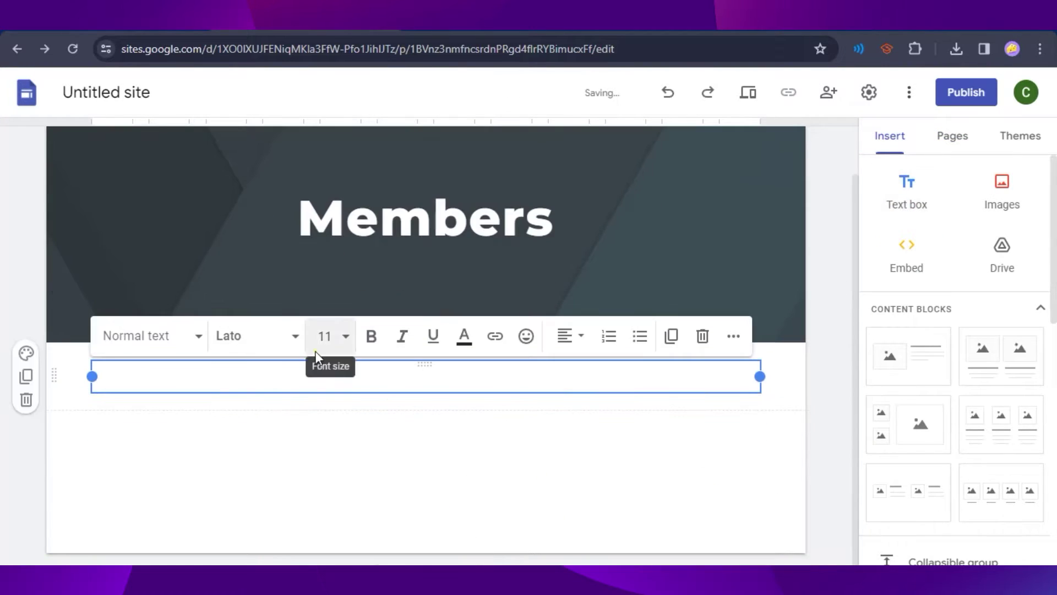
text(We)
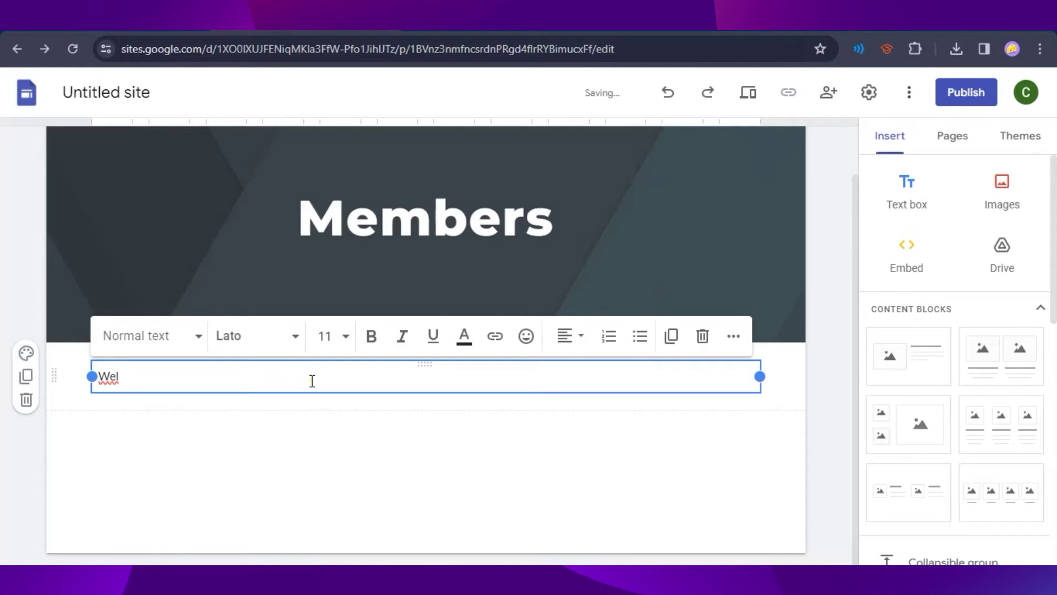
text(lcome to our community!)
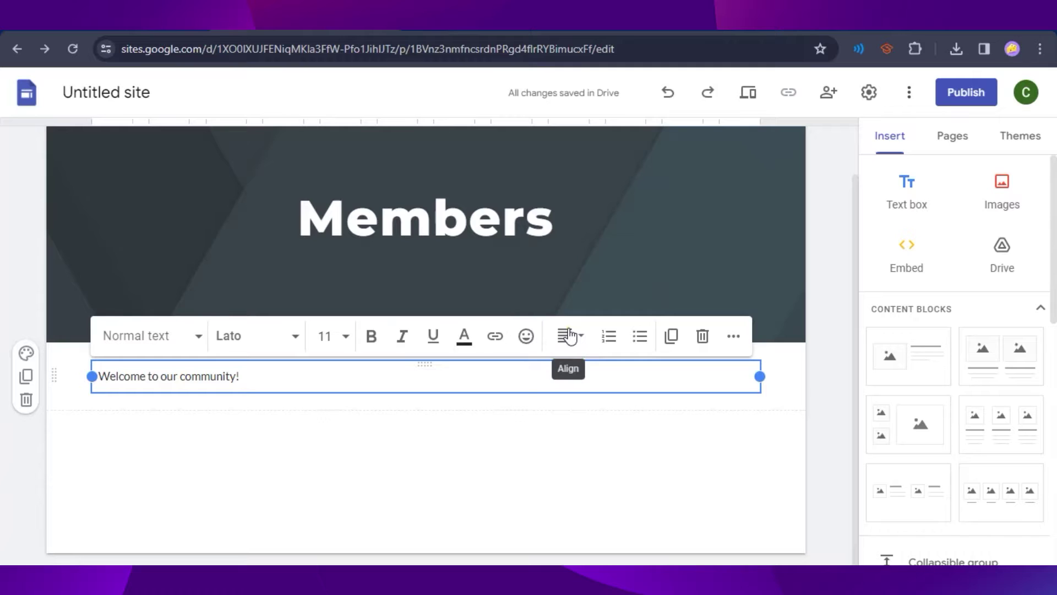
click(568, 348)
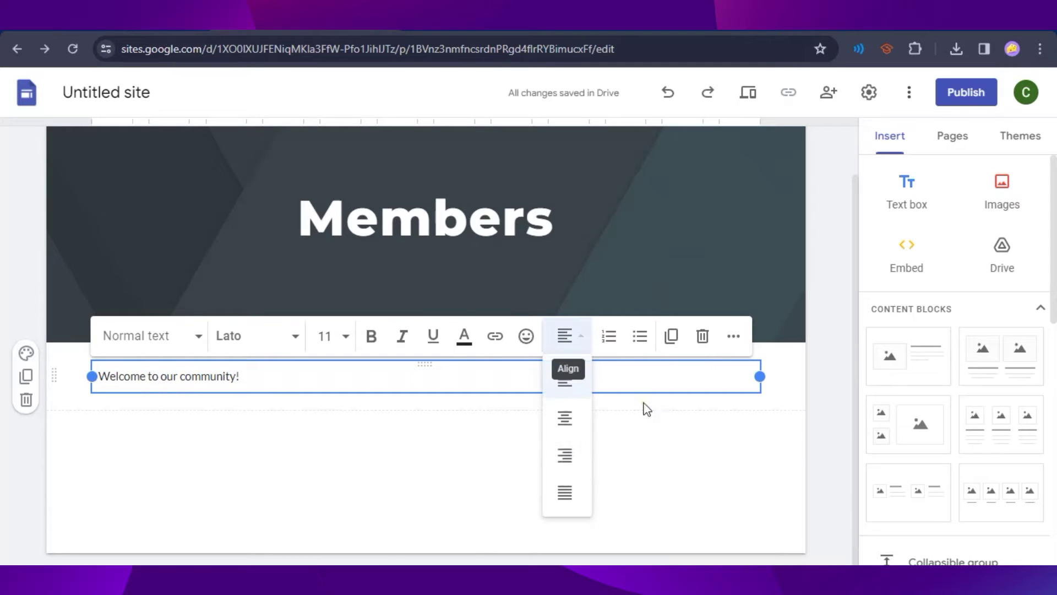
click(562, 419)
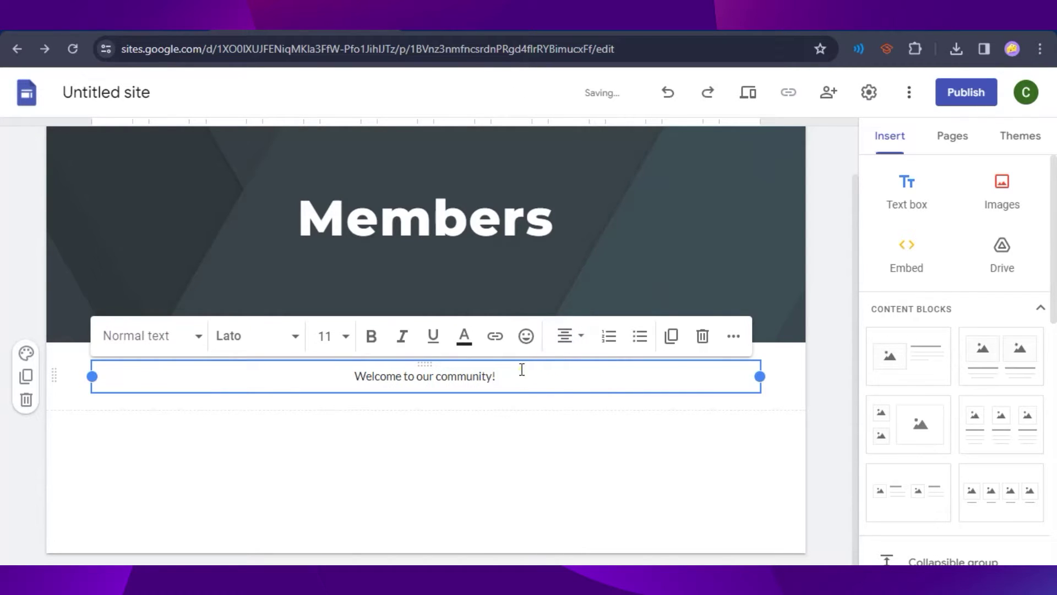
Step: Make the welcome line bold and italic
drag(522, 372, 358, 375)
click(371, 336)
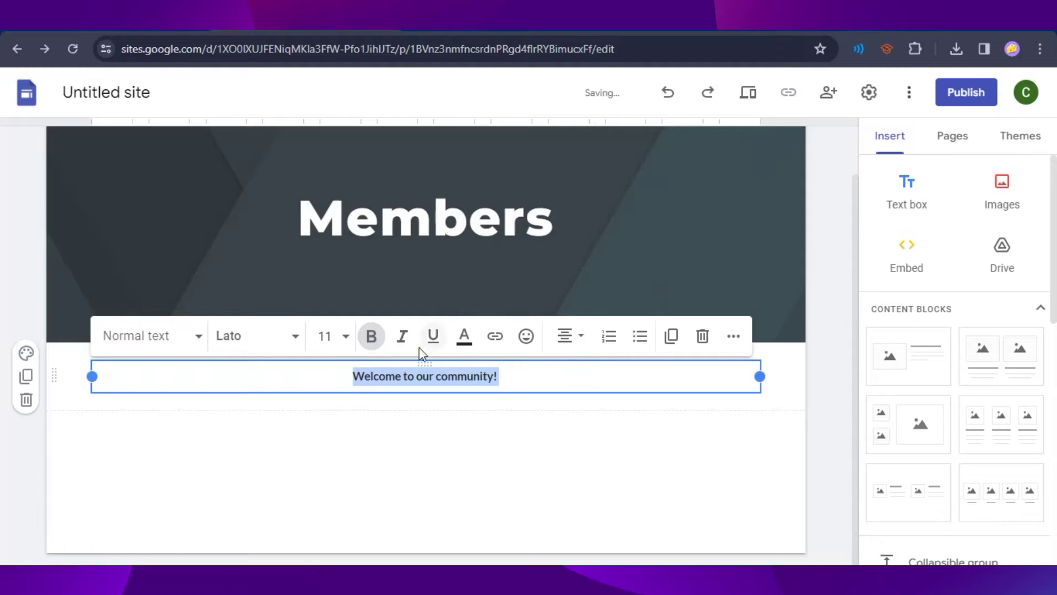
click(402, 334)
click(501, 373)
click(399, 439)
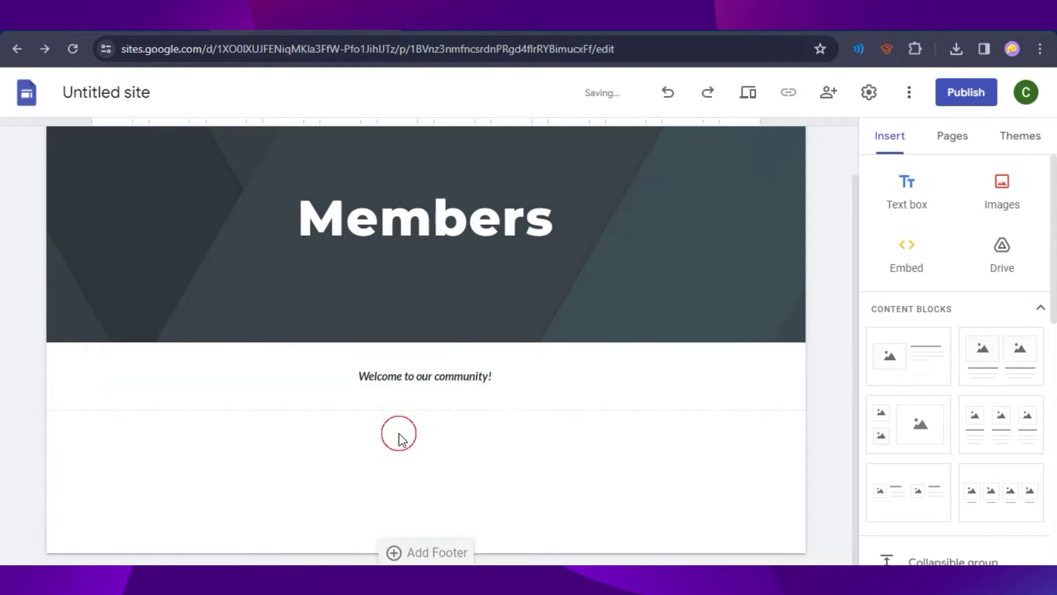
click(411, 436)
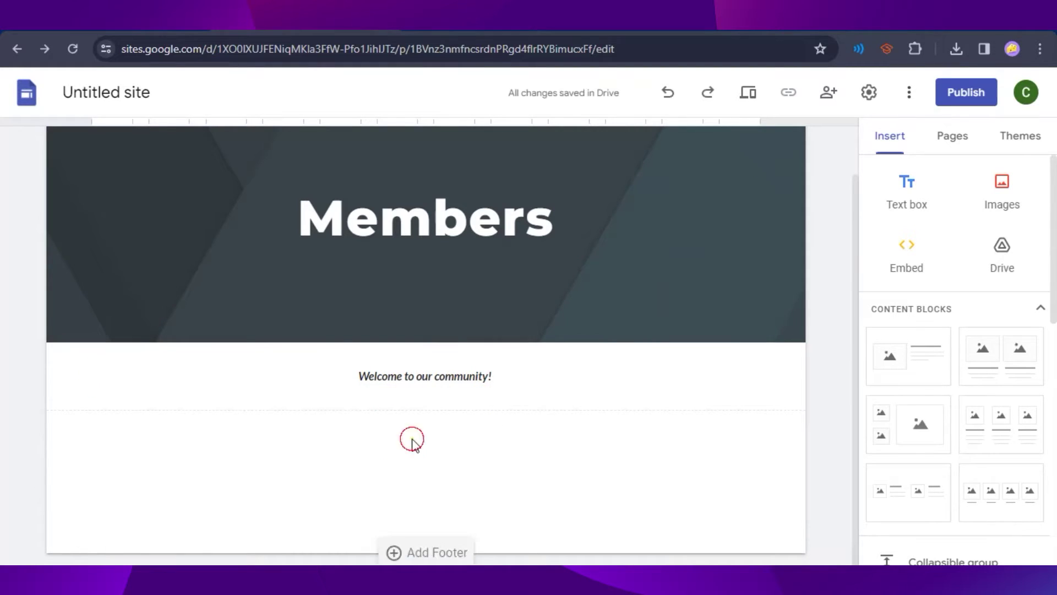
Step: Insert the blurry coffee-cup photo from a Google Images search for 'cafe'
click(1015, 191)
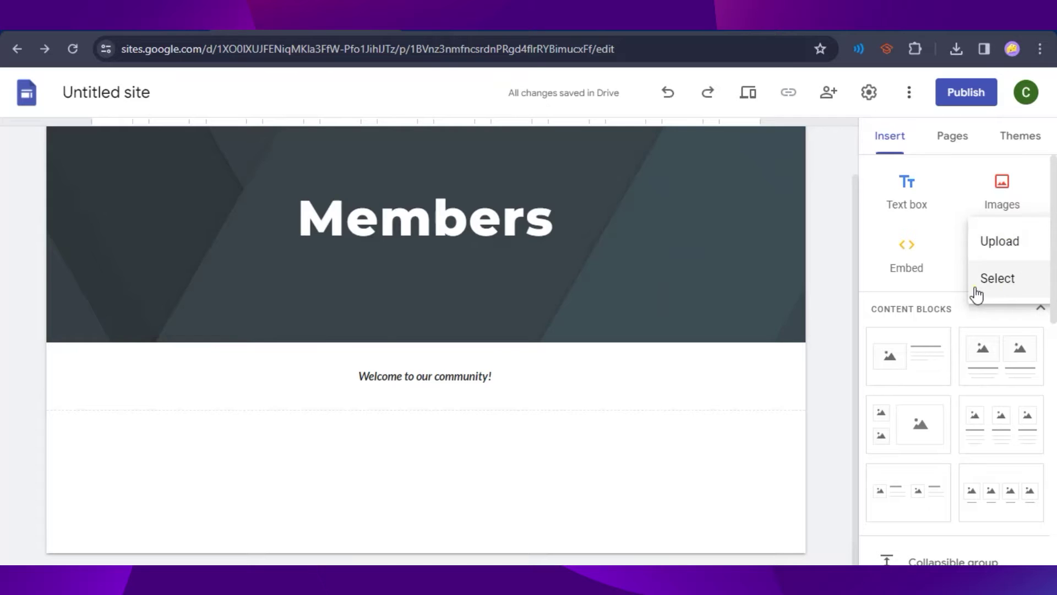
click(997, 279)
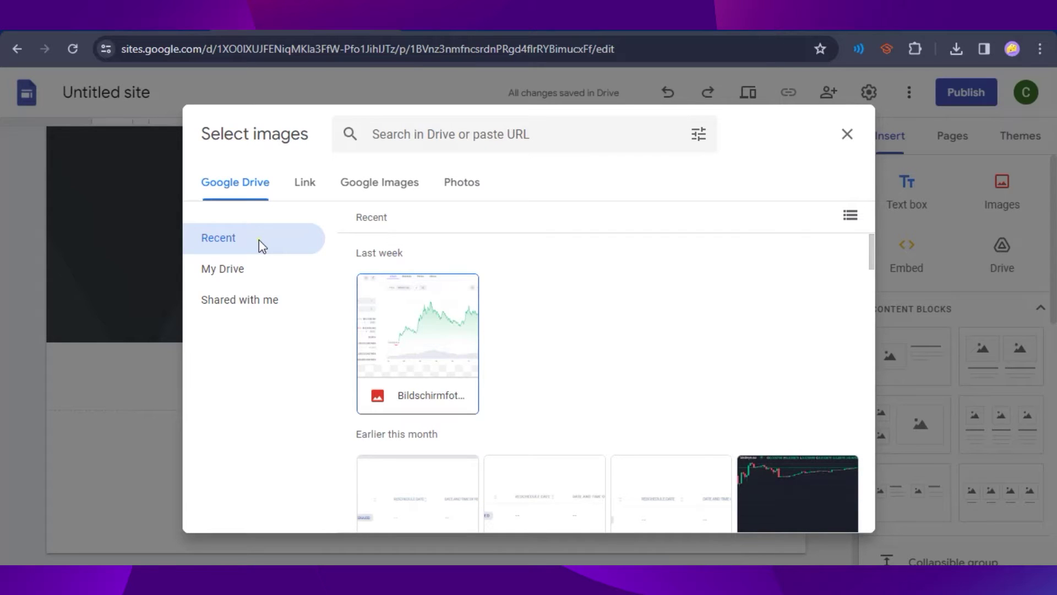
click(351, 183)
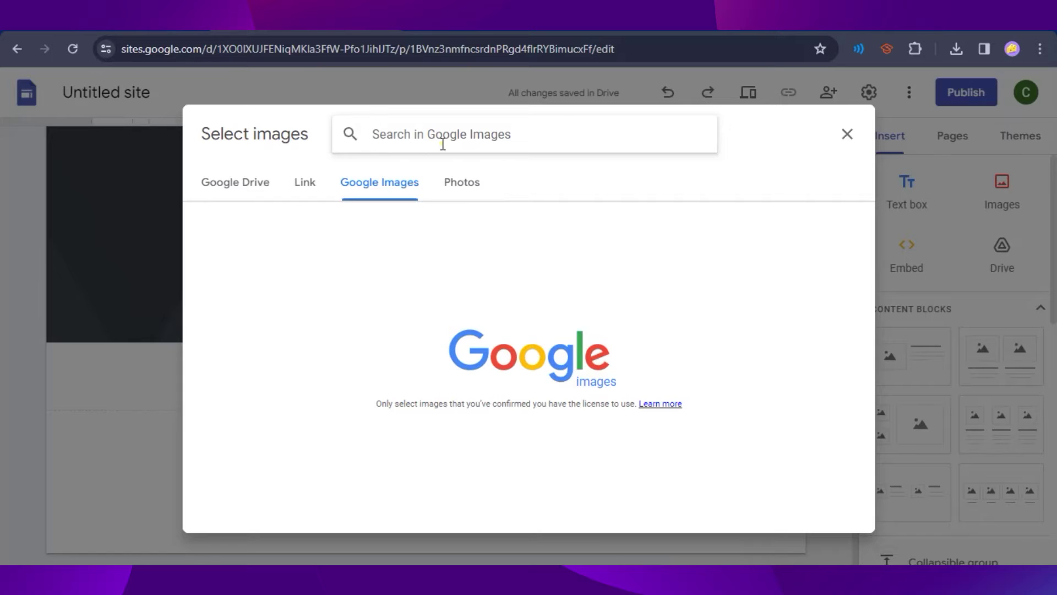
text(cafe)
key(Return)
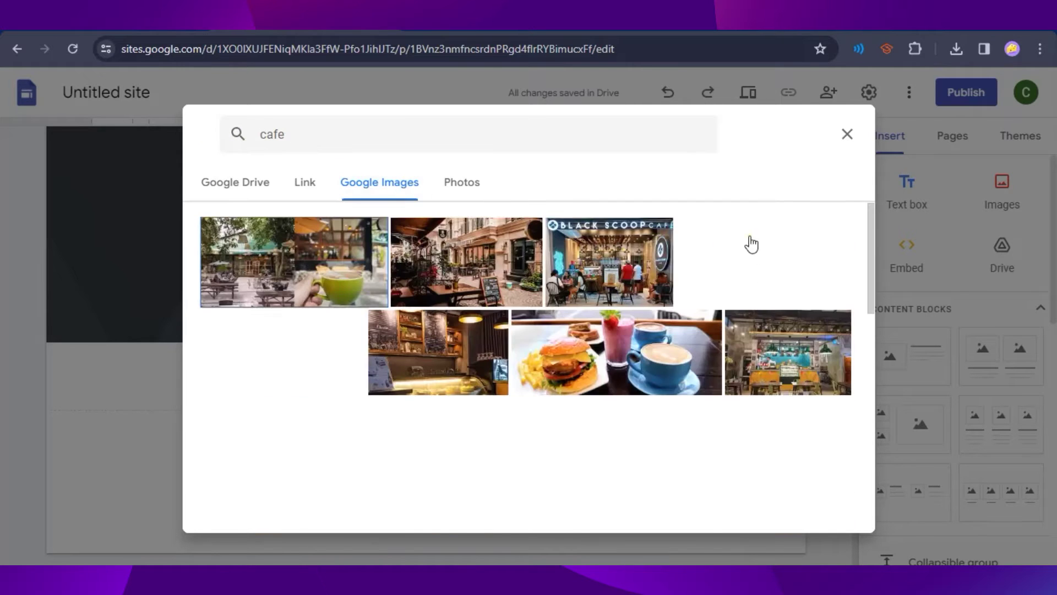
scroll(793, 292, down, 4)
click(413, 302)
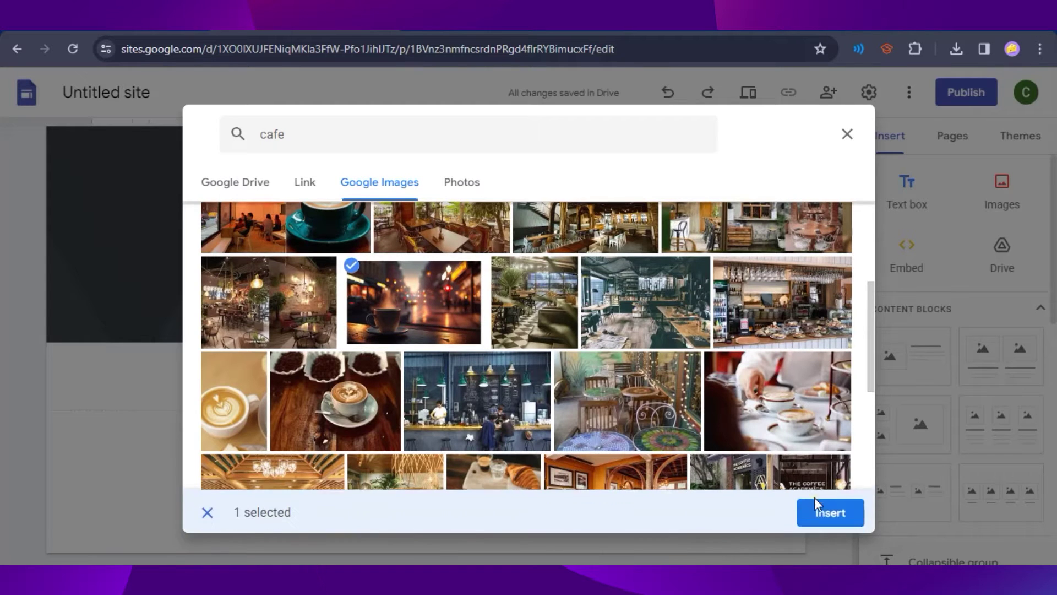
click(824, 508)
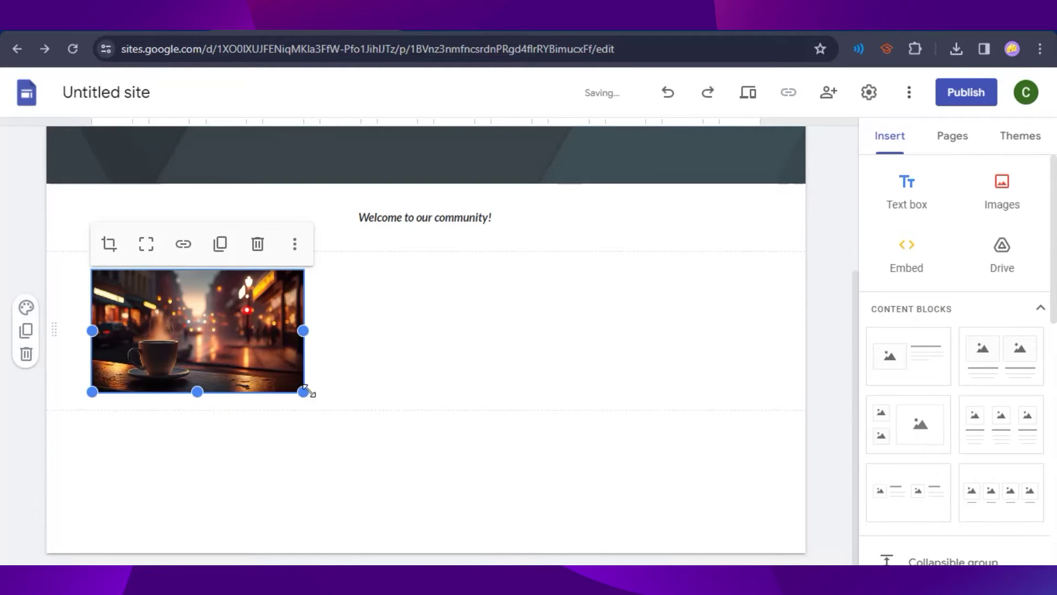
Step: Enlarge the coffee photo and move it to the page centre
drag(304, 391, 590, 507)
drag(493, 418, 430, 365)
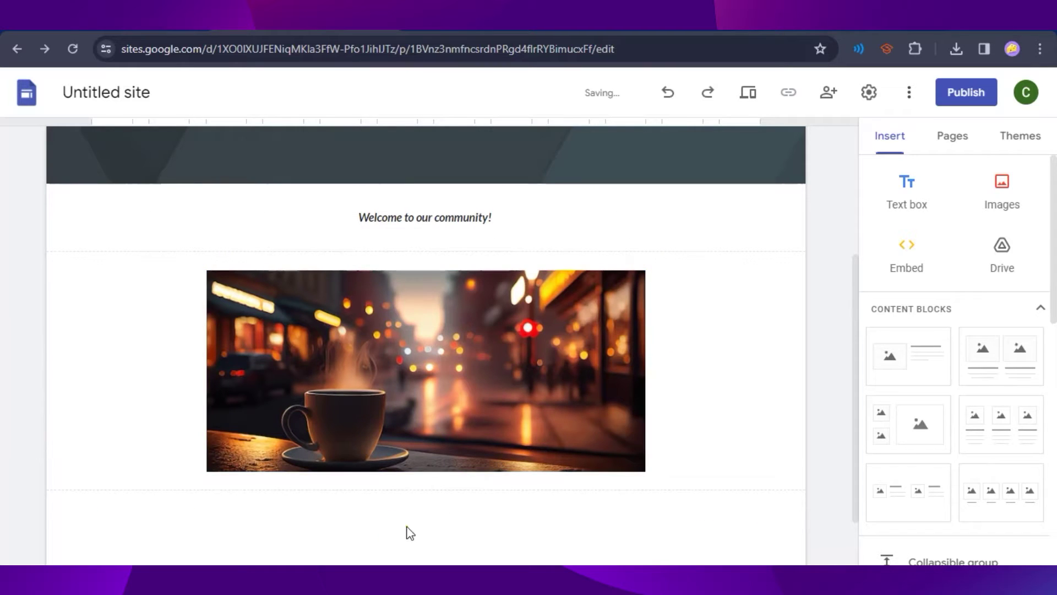
scroll(527, 497, down, 2)
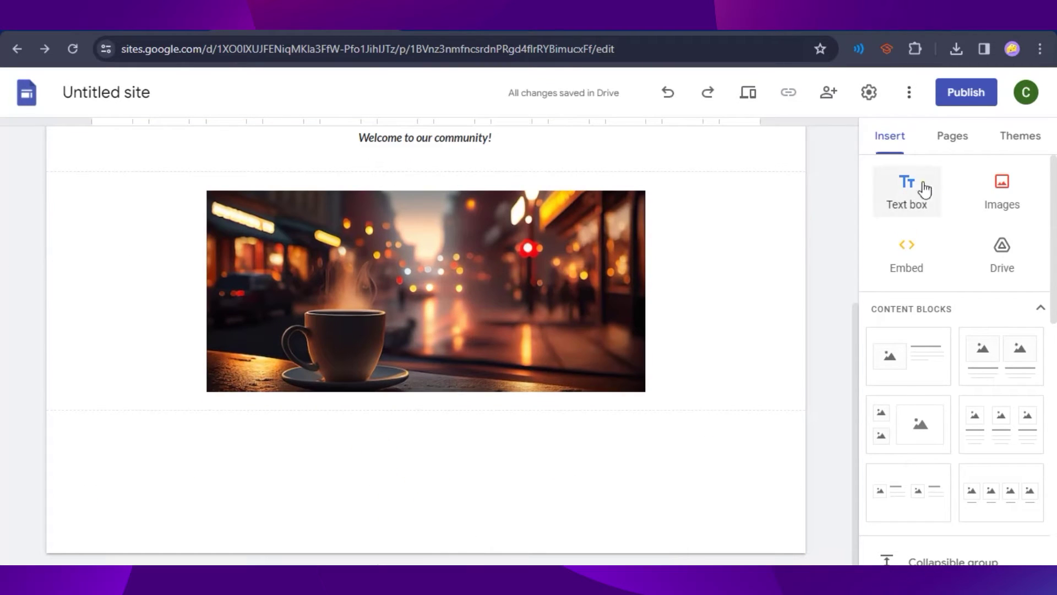
Step: Add a text box reading 'This page will only be accessed by members.' below the photo
click(903, 205)
text(This page will only be accessed by members)
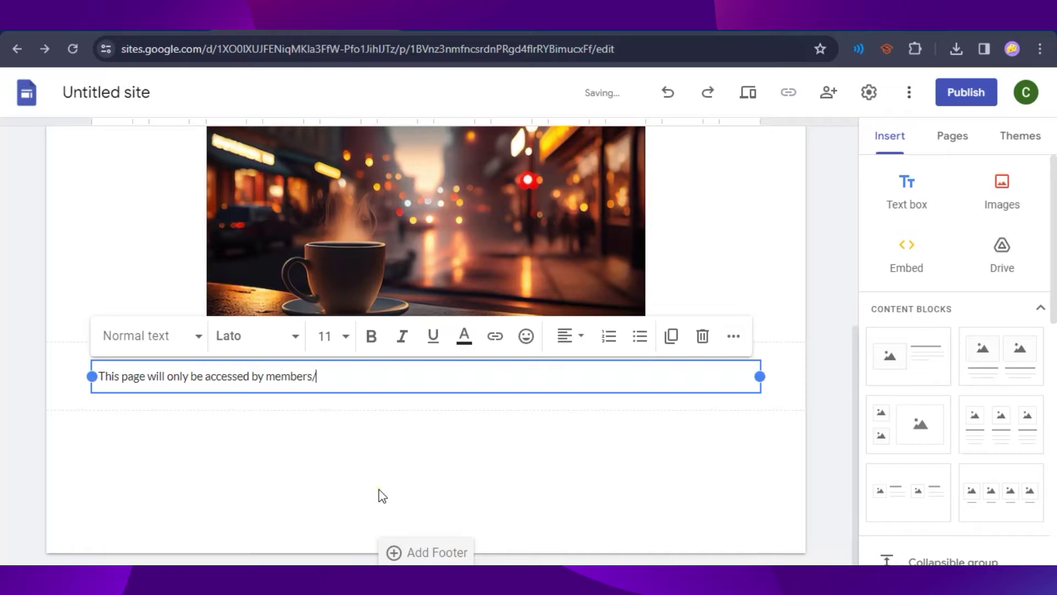
text(.)
click(381, 495)
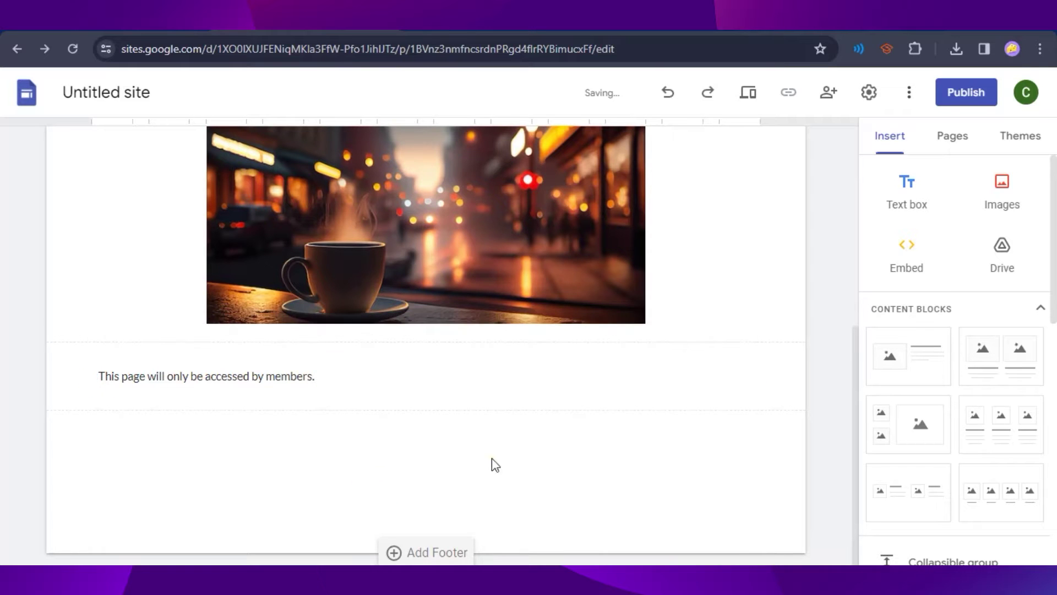
scroll(680, 474, up, 5)
scroll(669, 441, down, 4)
scroll(349, 328, up, 5)
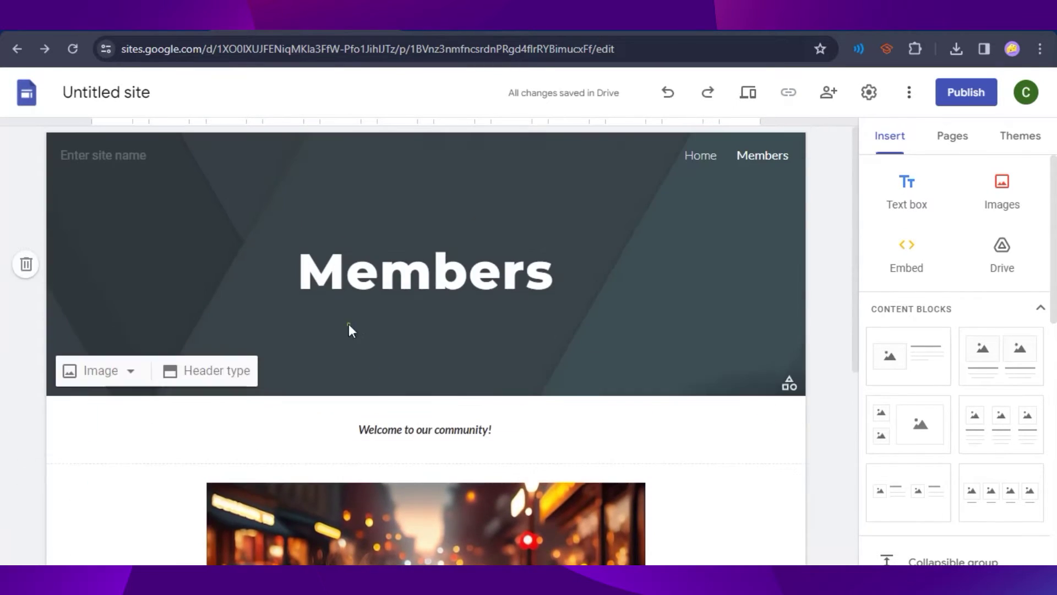
scroll(611, 389, down, 4)
scroll(421, 444, up, 4)
scroll(679, 458, down, 4)
scroll(684, 463, up, 4)
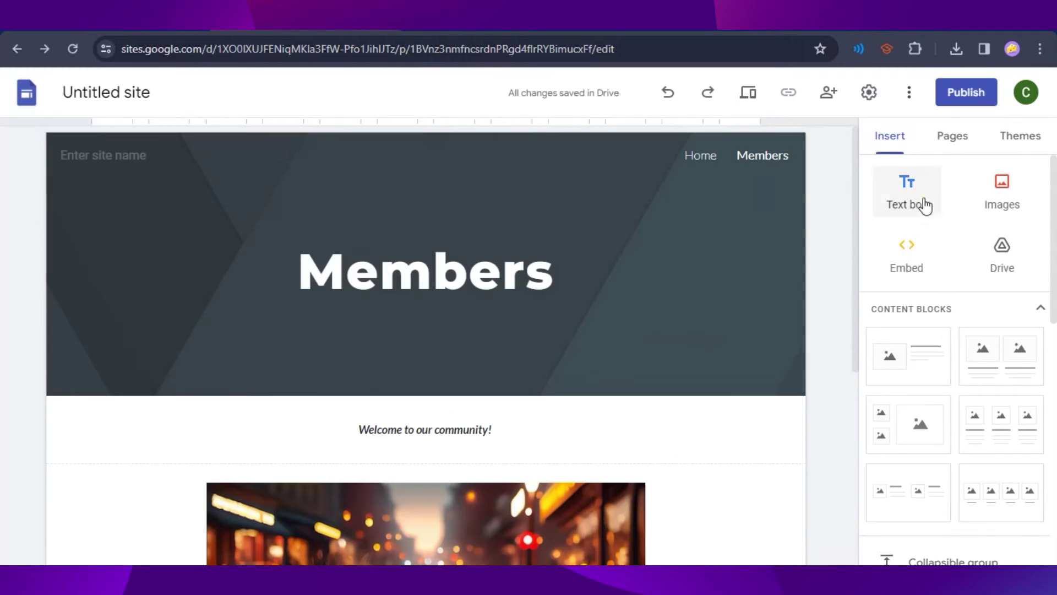
Step: Open the site's Home page from the Pages list
click(944, 157)
click(908, 210)
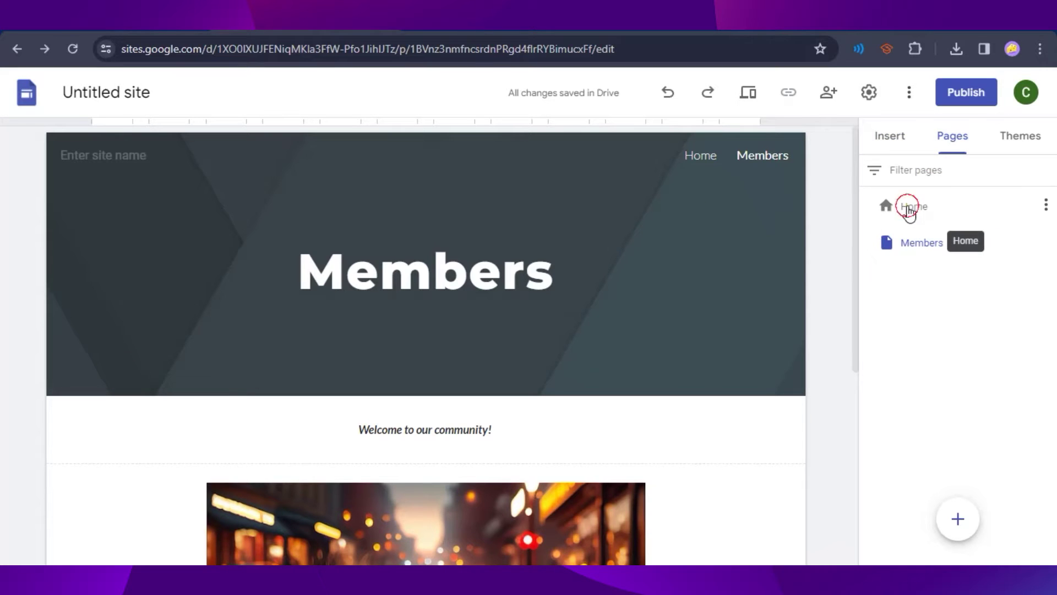
scroll(285, 424, down, 1)
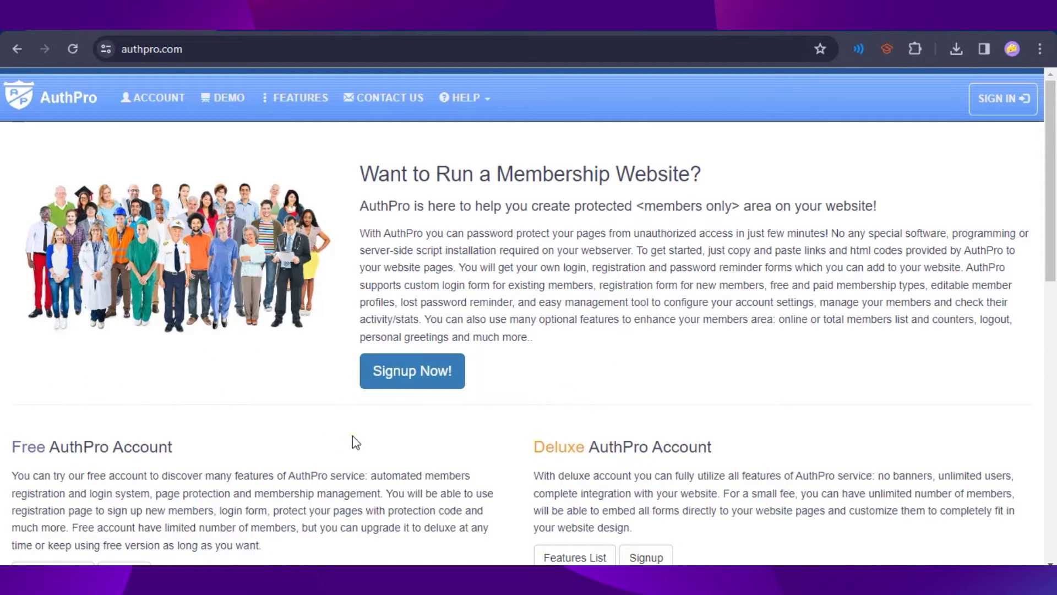
Step: Start a free AuthPro account signup using the setup wizard option
scroll(563, 471, down, 1)
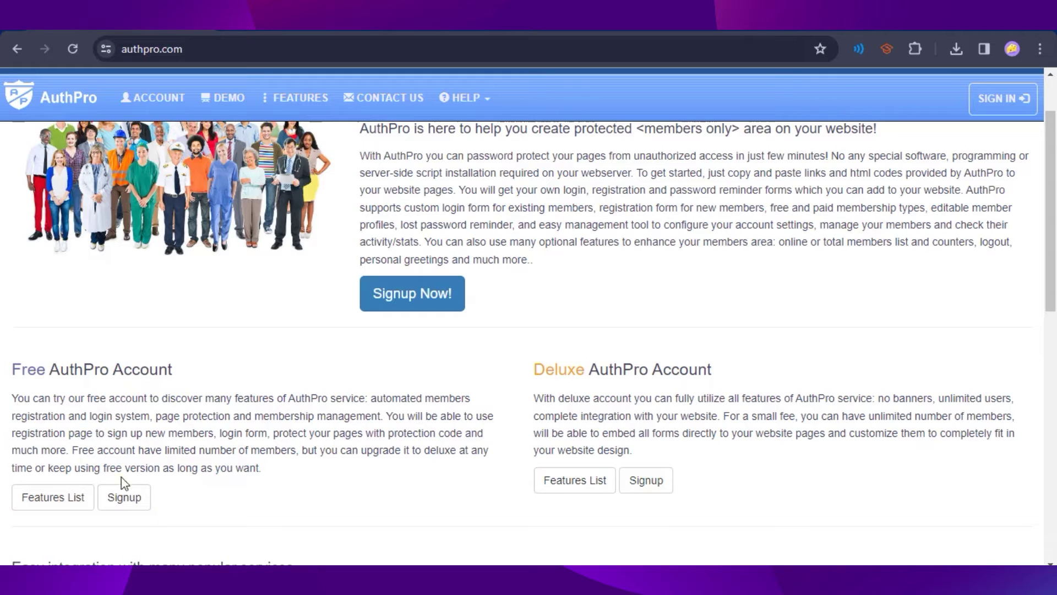
click(125, 497)
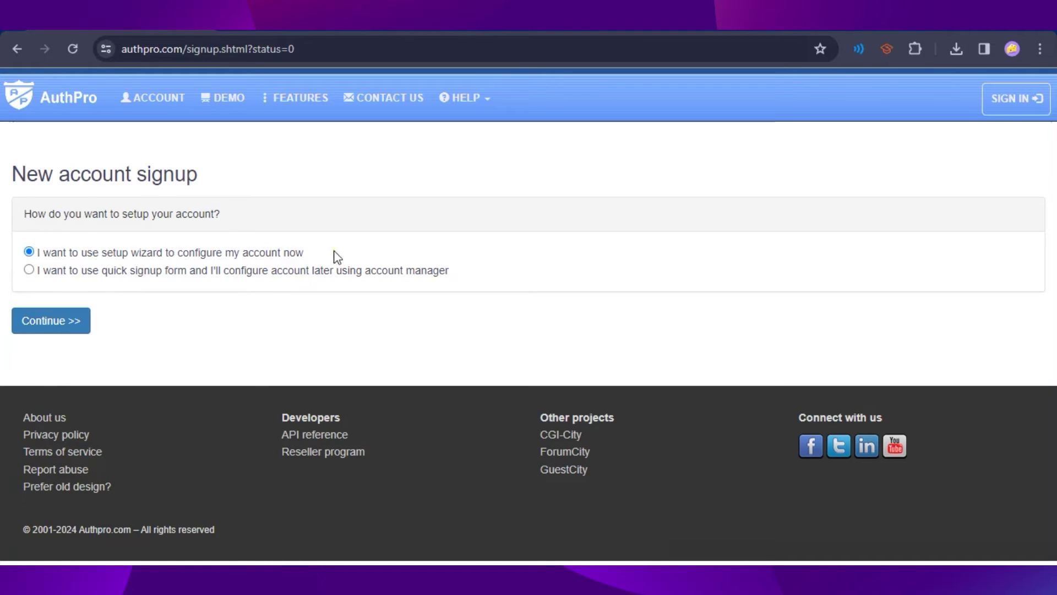
click(52, 319)
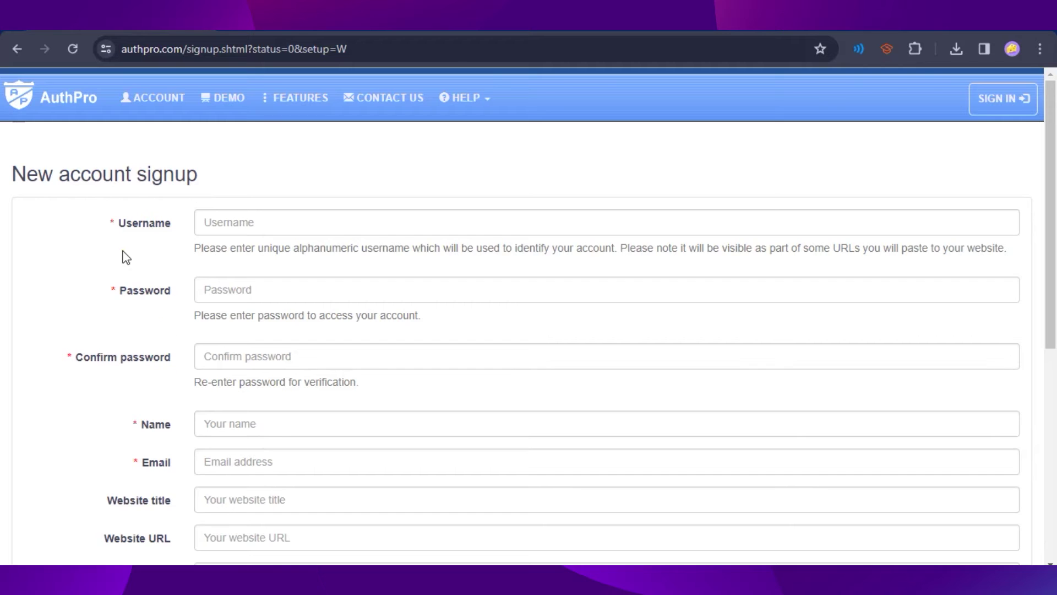
scroll(172, 388, down, 5)
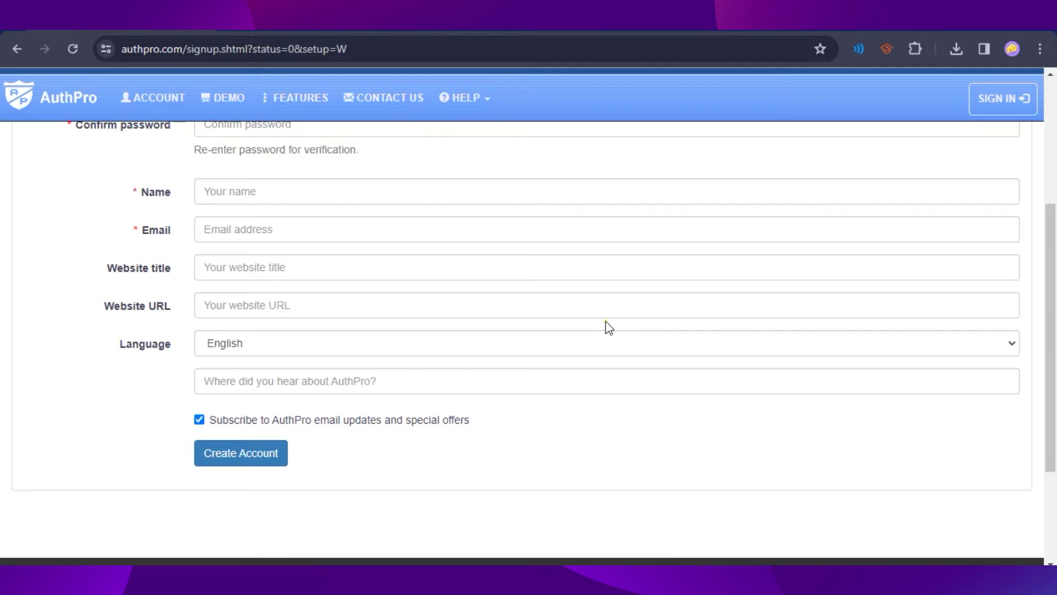
scroll(88, 422, up, 5)
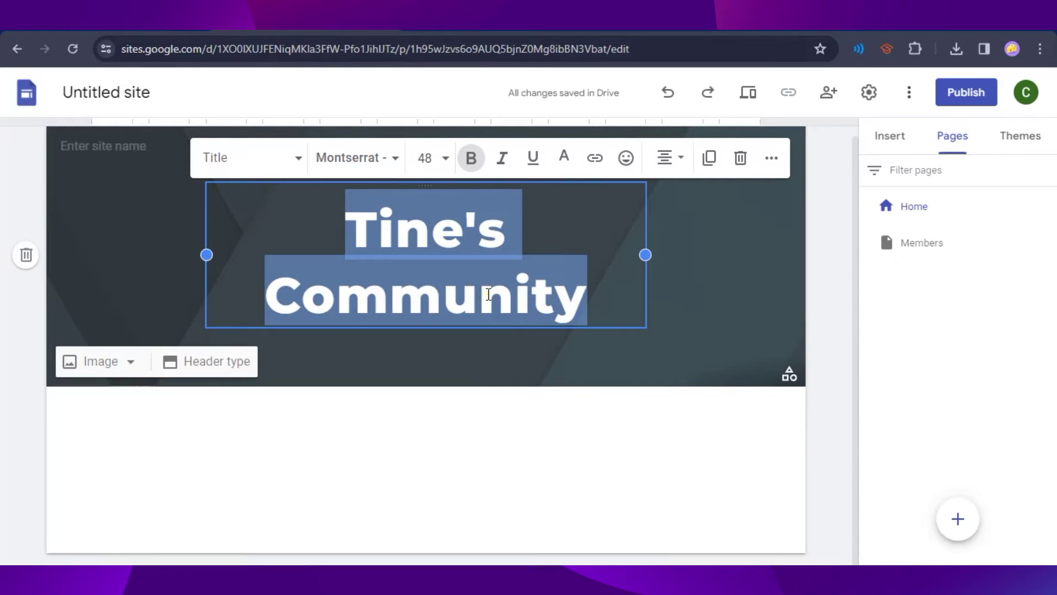
Step: Copy 'Tine's Community' and paste it as the site name and AuthPro's Website title
click(488, 294)
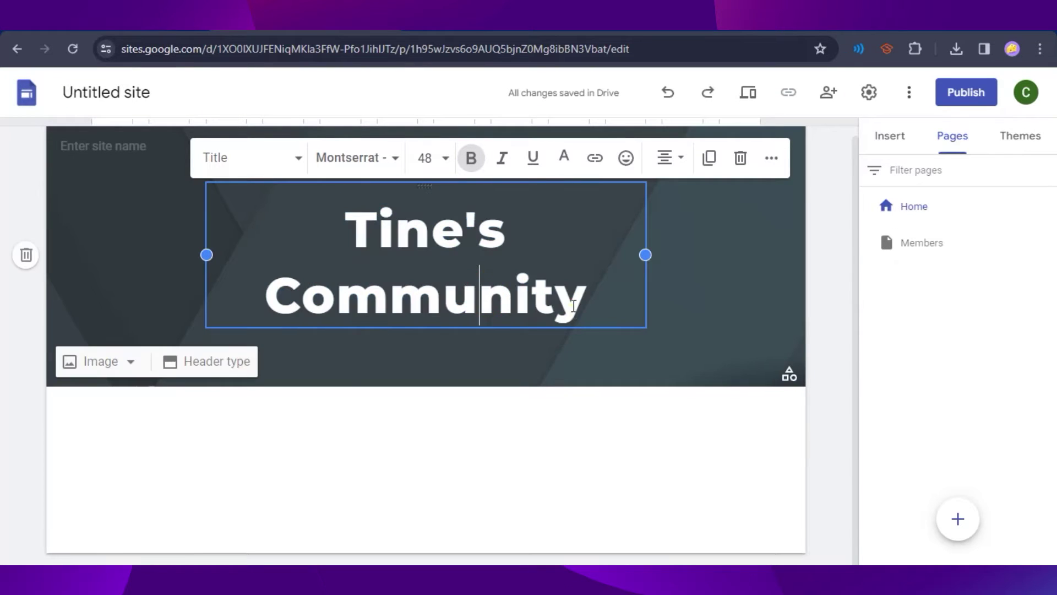
drag(587, 306, 345, 225)
key(ctrl+c)
click(121, 91)
key(ctrl+v)
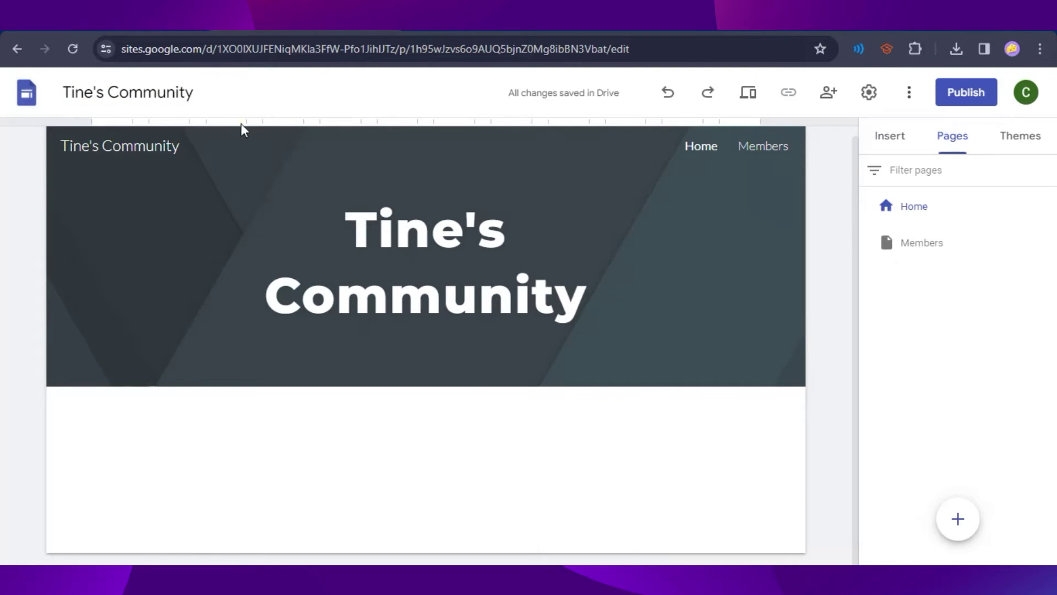
mouse_move(306, 134)
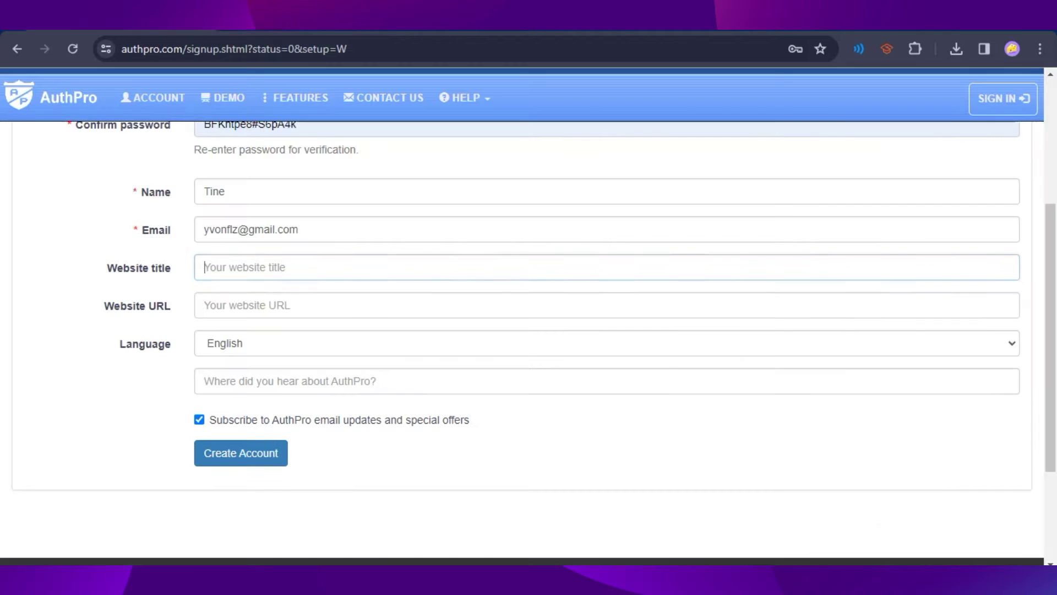
key(ctrl+v)
click(292, 313)
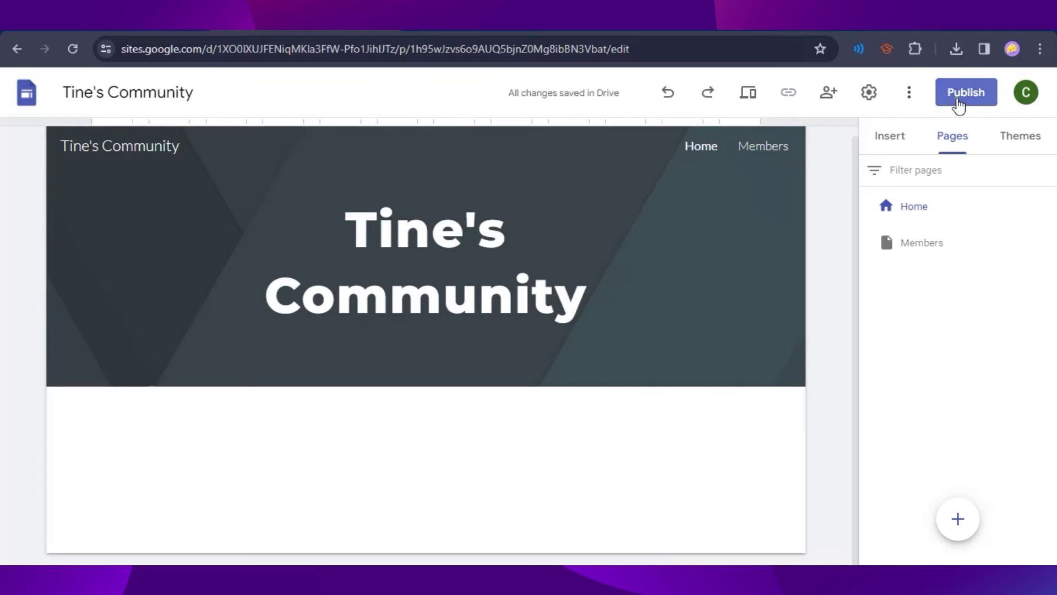
Step: Copy the site's full published sites.google.com/view web address from the publish settings
click(965, 92)
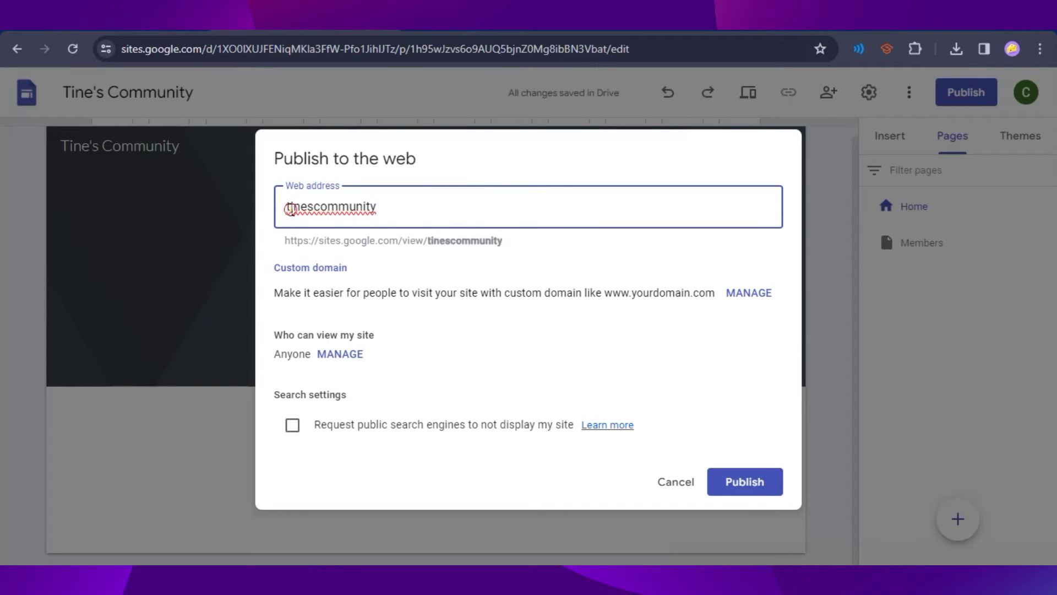
drag(290, 209, 399, 207)
click(428, 203)
drag(519, 242, 288, 245)
click(288, 244)
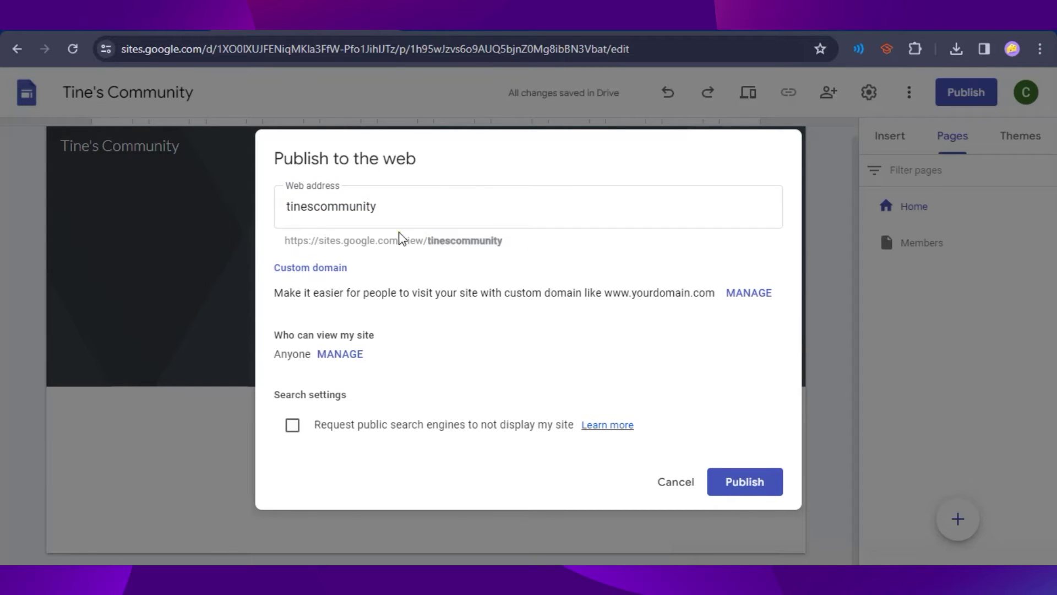
drag(400, 237, 503, 243)
key(ctrl+c)
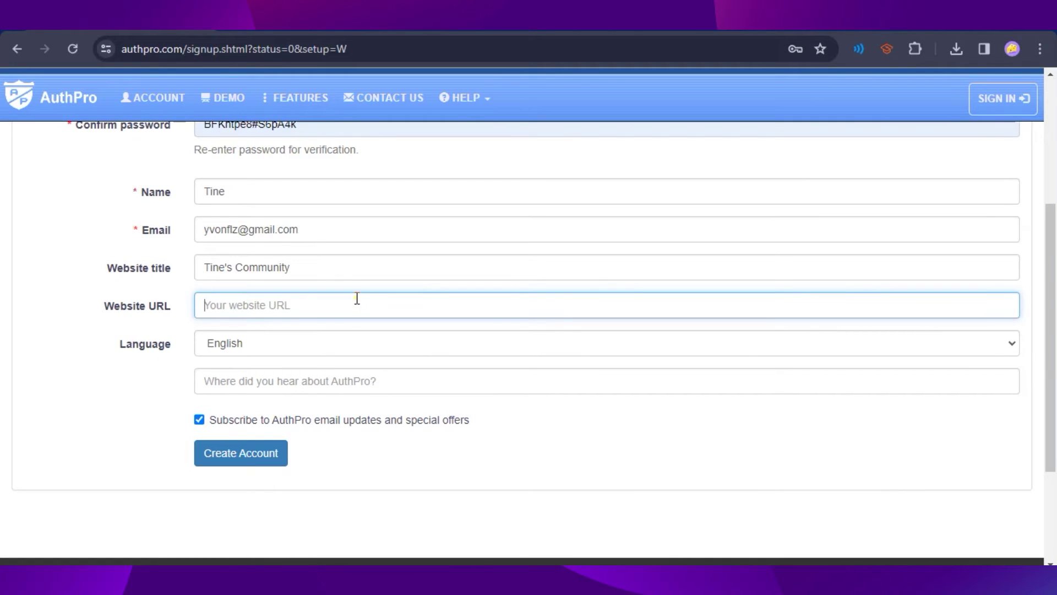
key(ctrl+v)
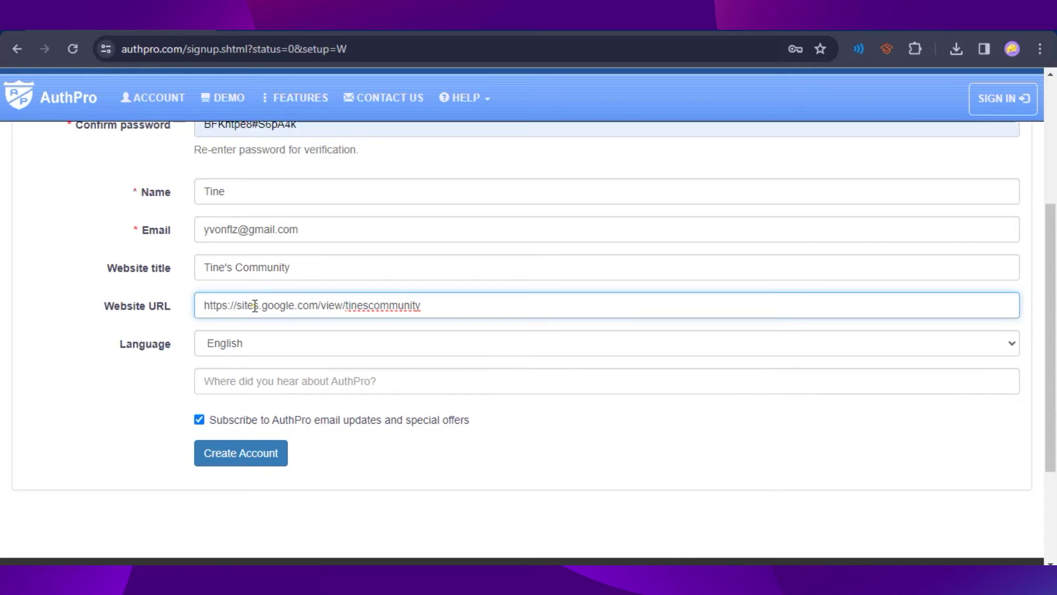
click(99, 366)
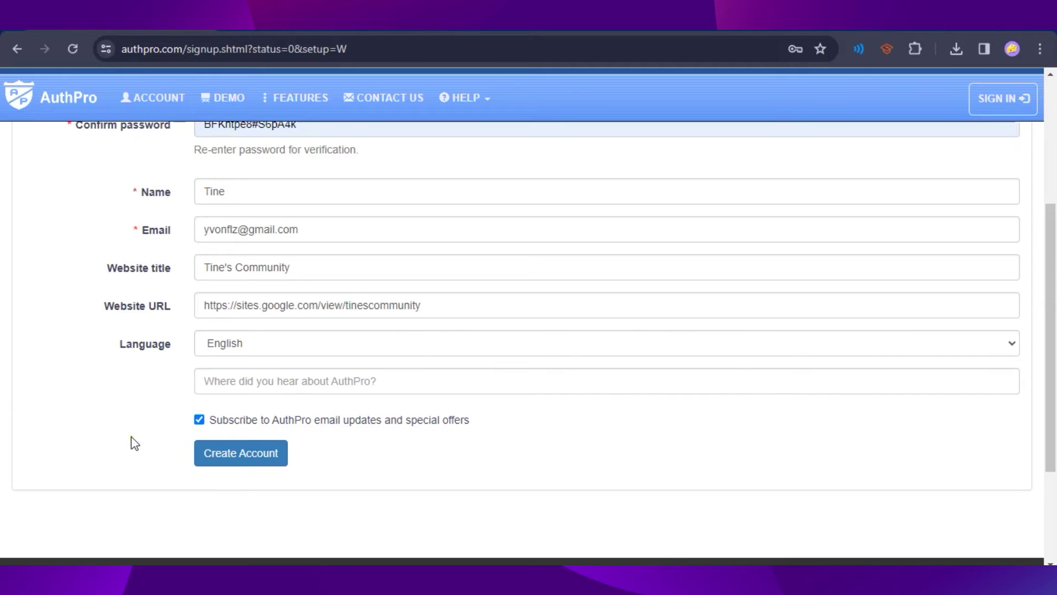
click(200, 420)
scroll(145, 499, up, 2)
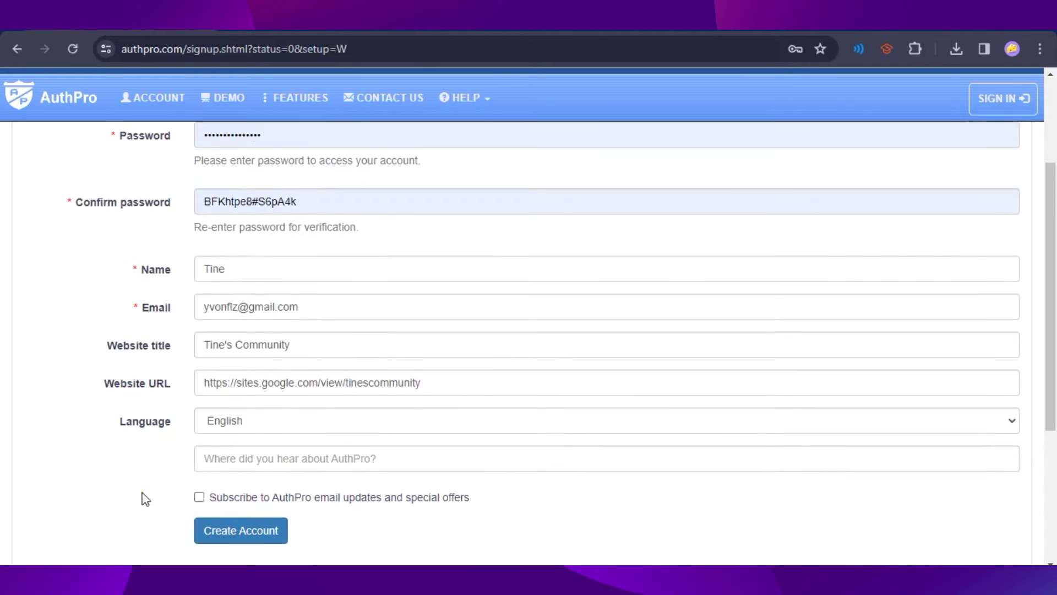
scroll(144, 499, down, 3)
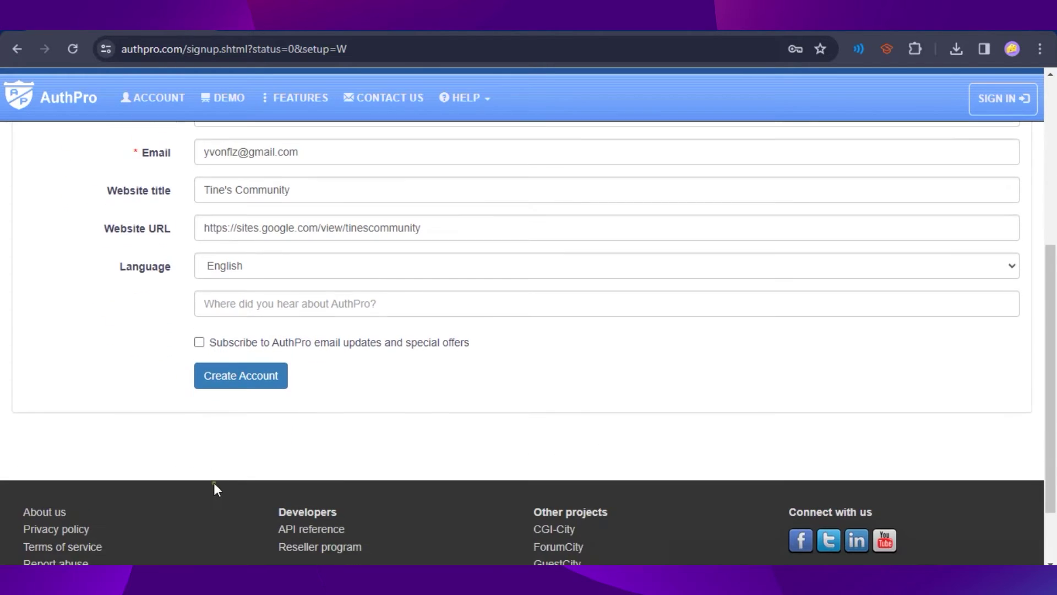
click(242, 379)
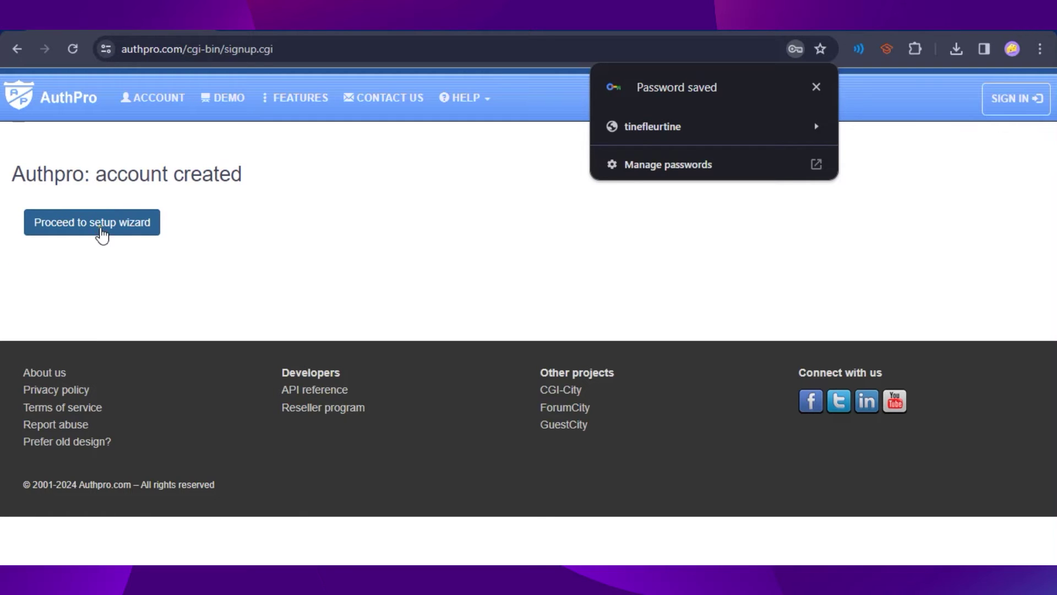
Step: Keep 'I want members to register for free' selected and advance to the registration form step
click(102, 234)
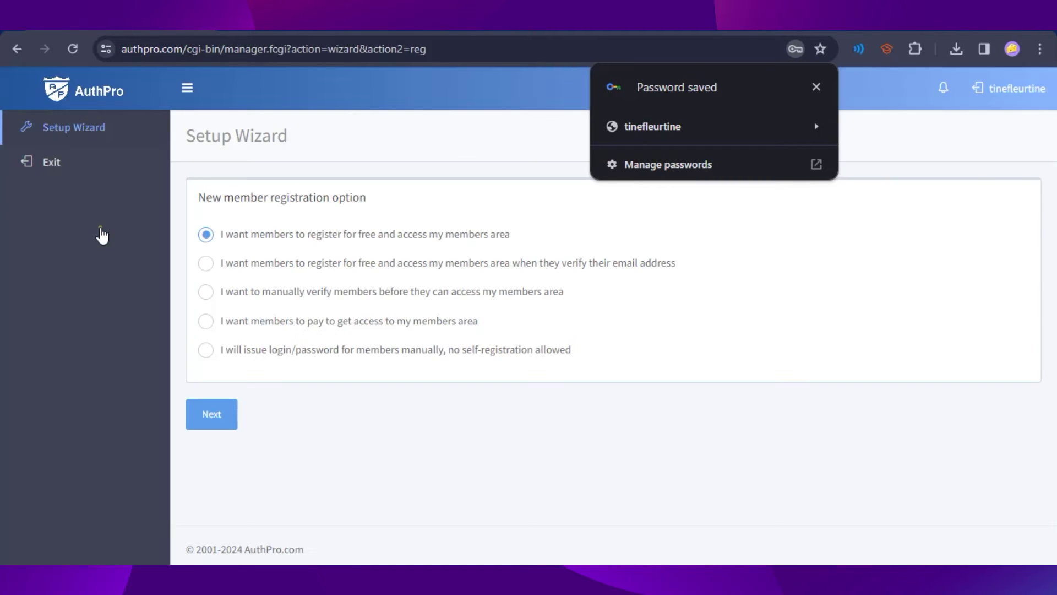
click(815, 87)
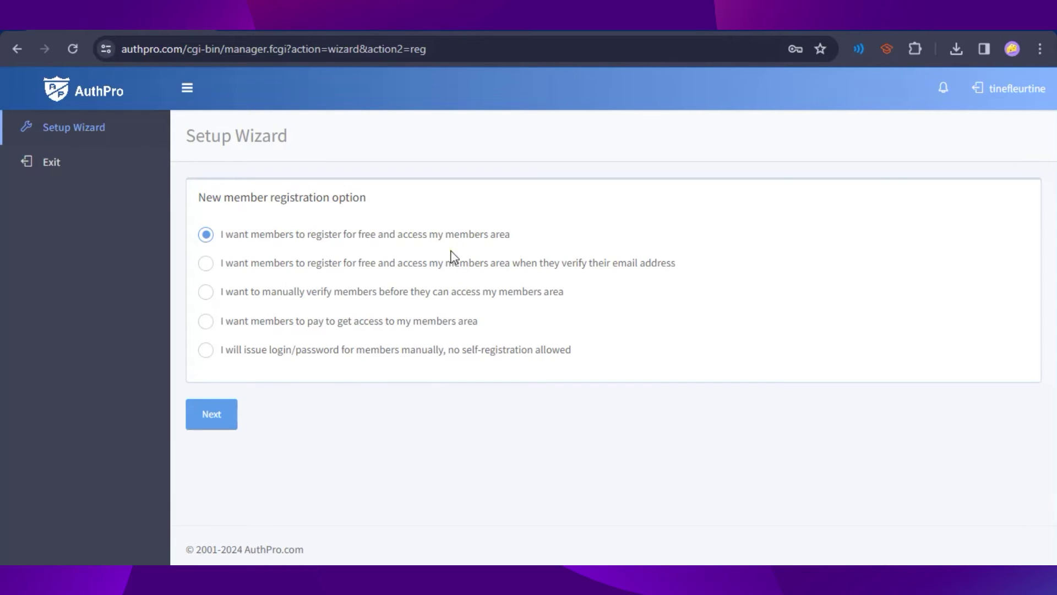
drag(274, 262, 207, 233)
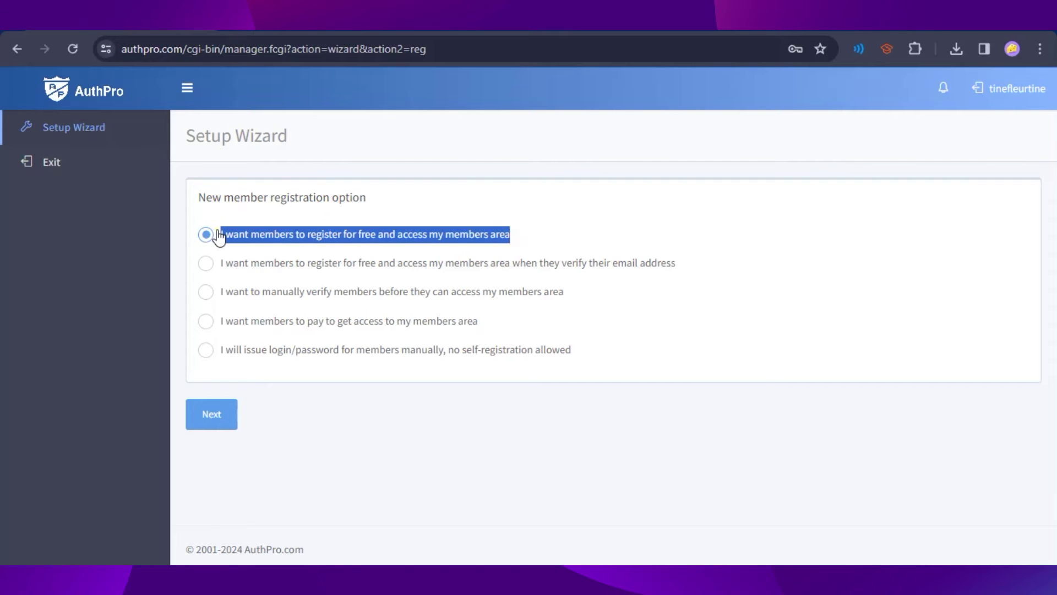
click(567, 232)
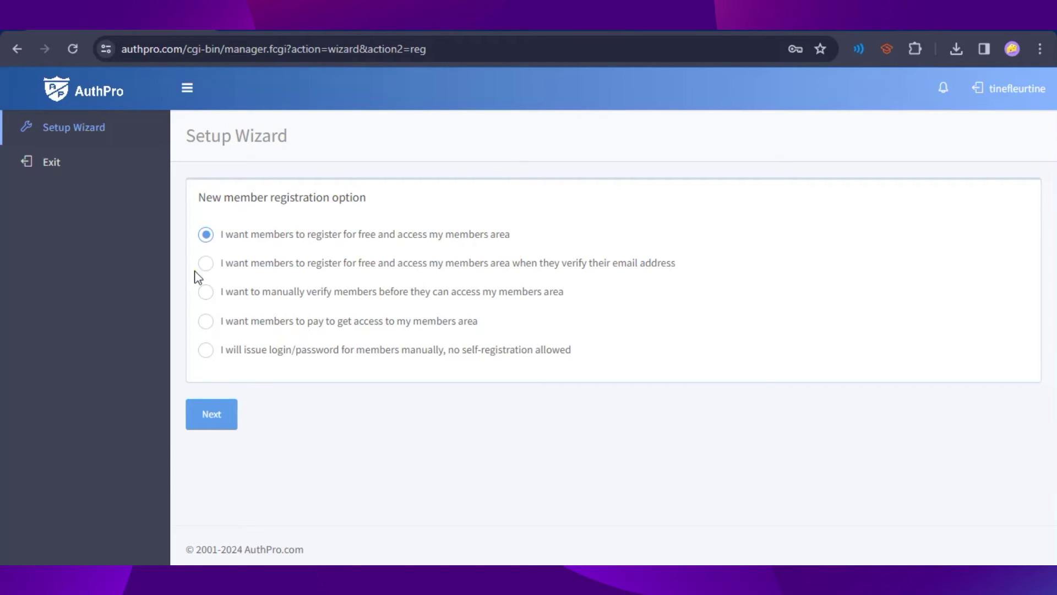
click(203, 426)
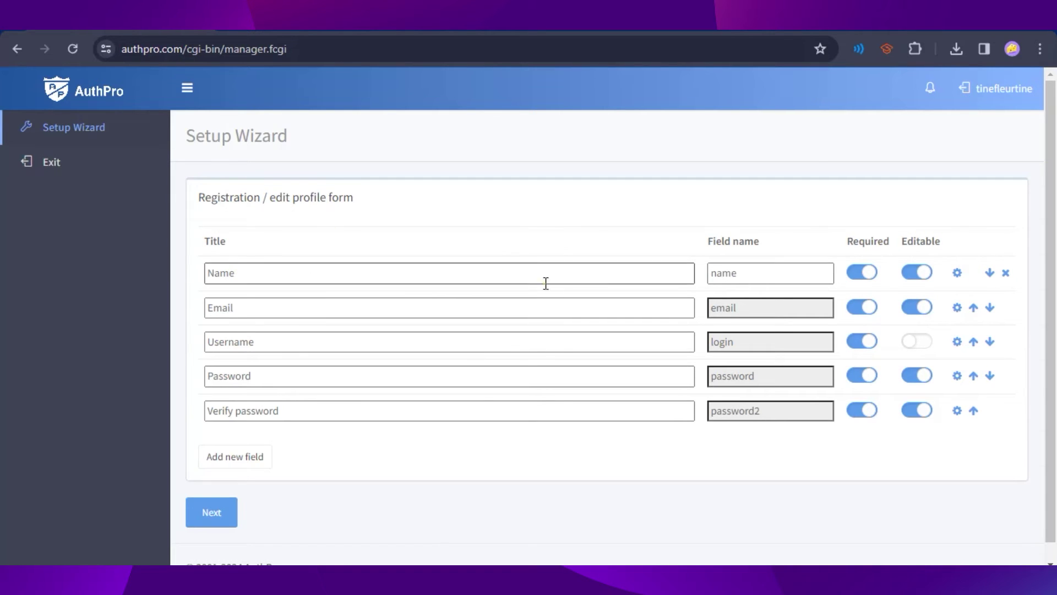
Step: Accept the default Name and other registration form fields and move to the members area URL step
click(297, 272)
click(477, 309)
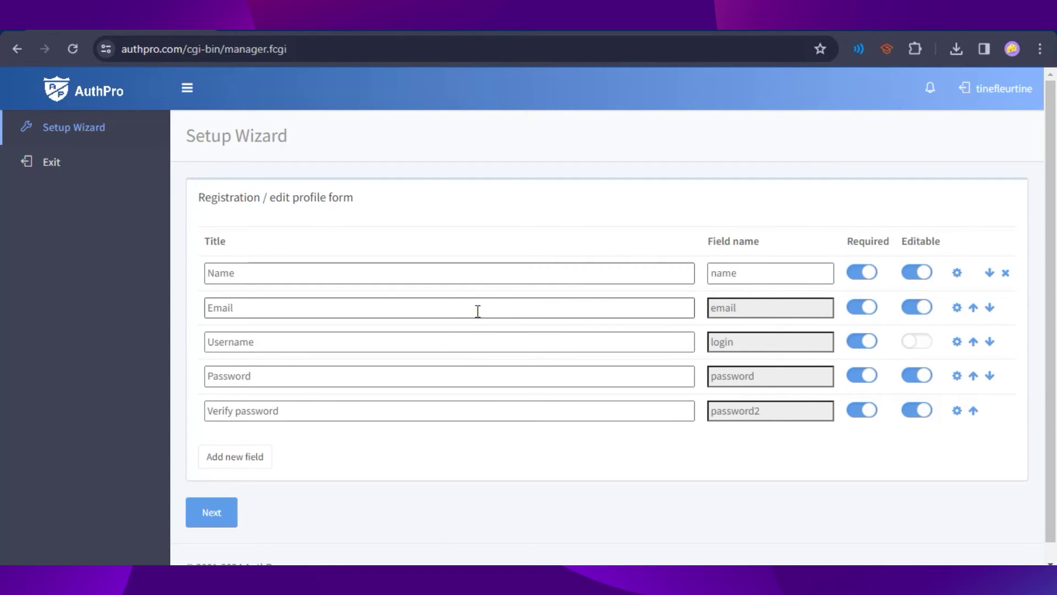
click(630, 334)
click(609, 380)
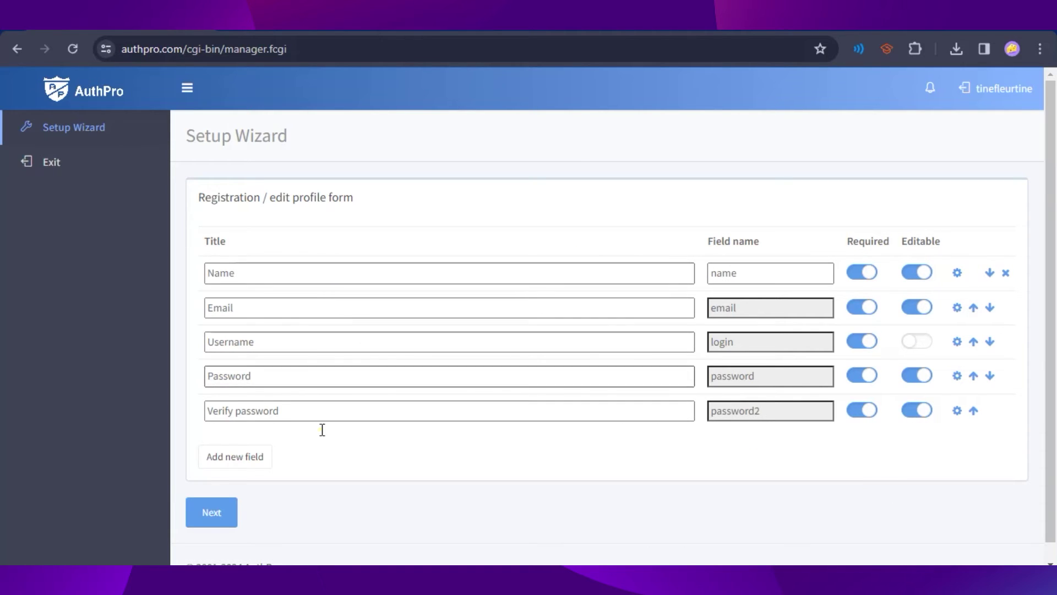
click(209, 522)
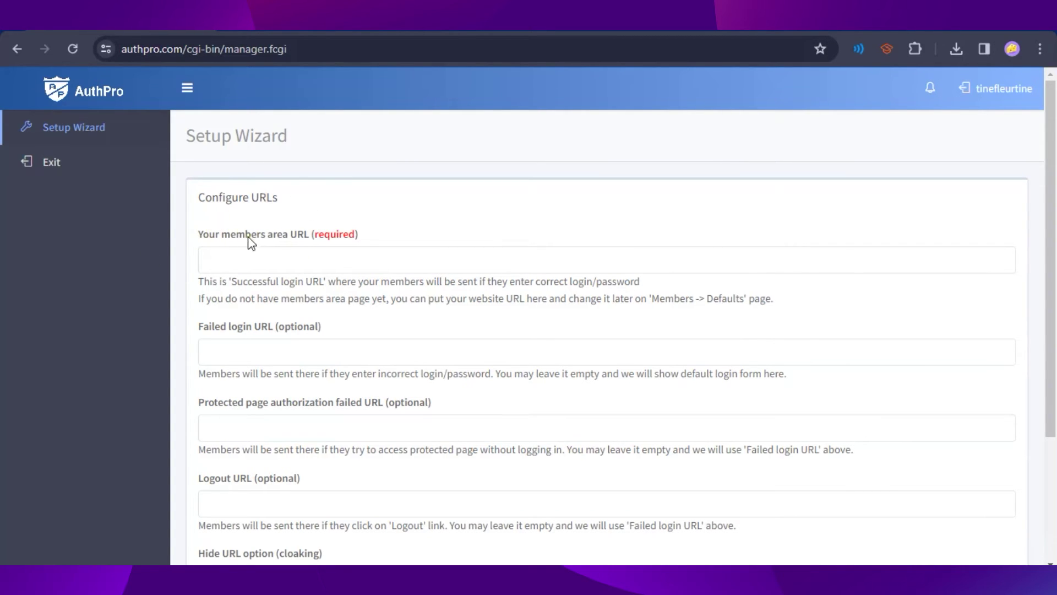
click(376, 261)
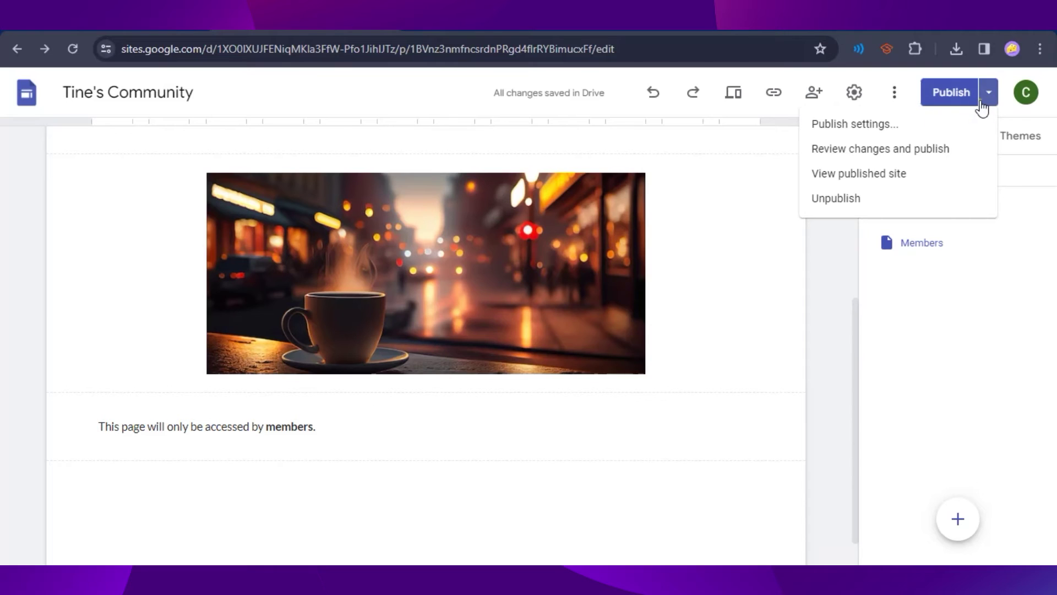
click(835, 175)
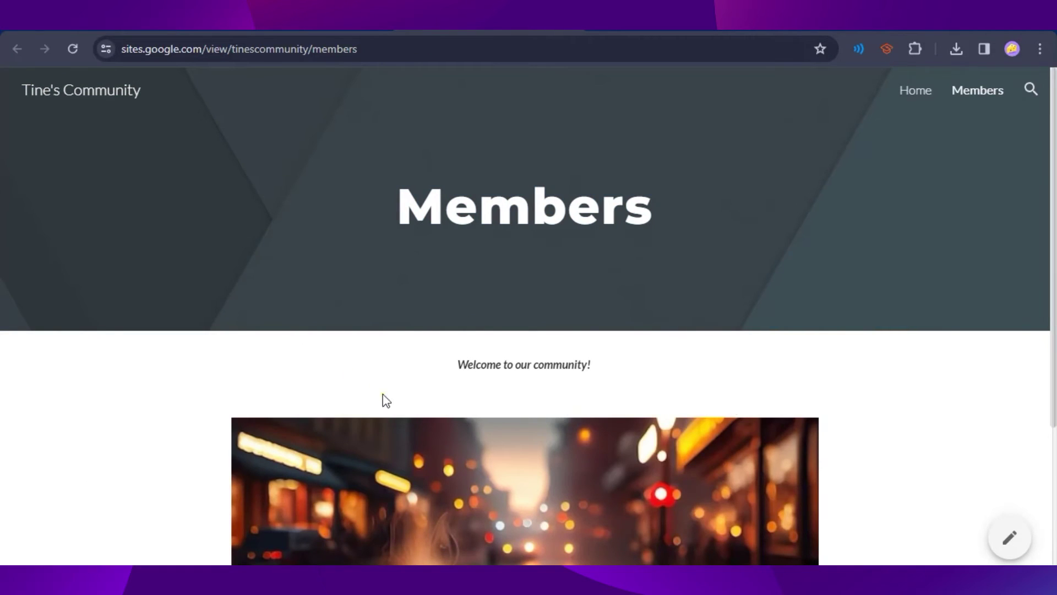
scroll(693, 383, down, 4)
scroll(536, 318, up, 4)
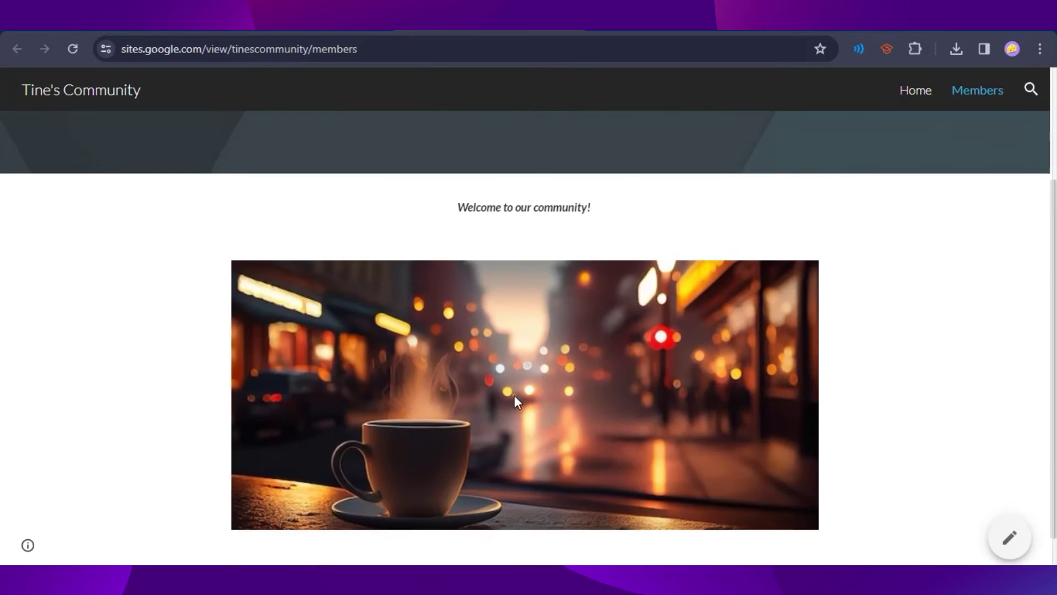
scroll(490, 282, down, 3)
scroll(901, 338, up, 4)
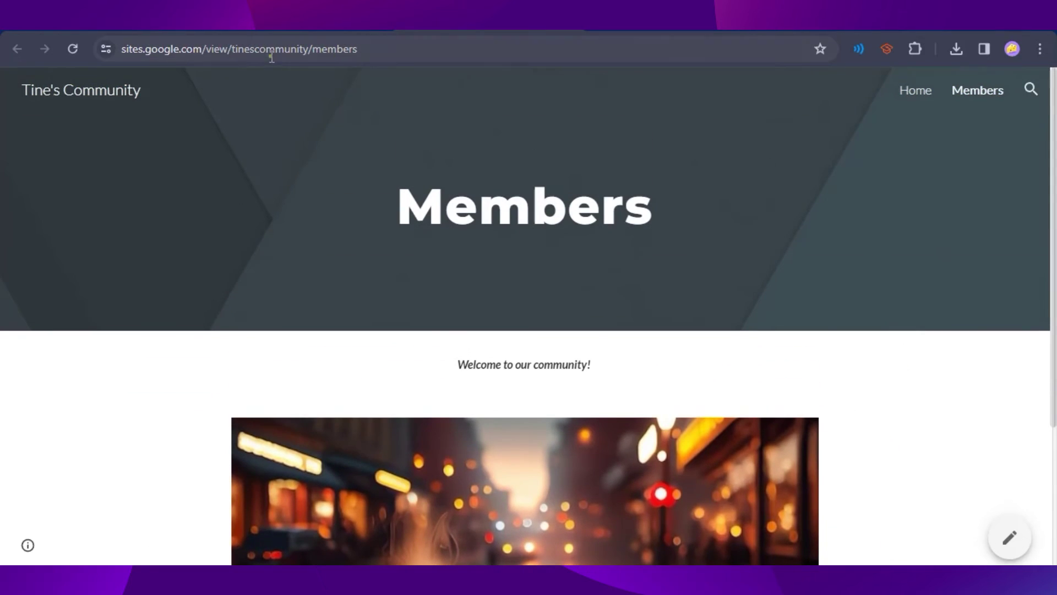
click(244, 60)
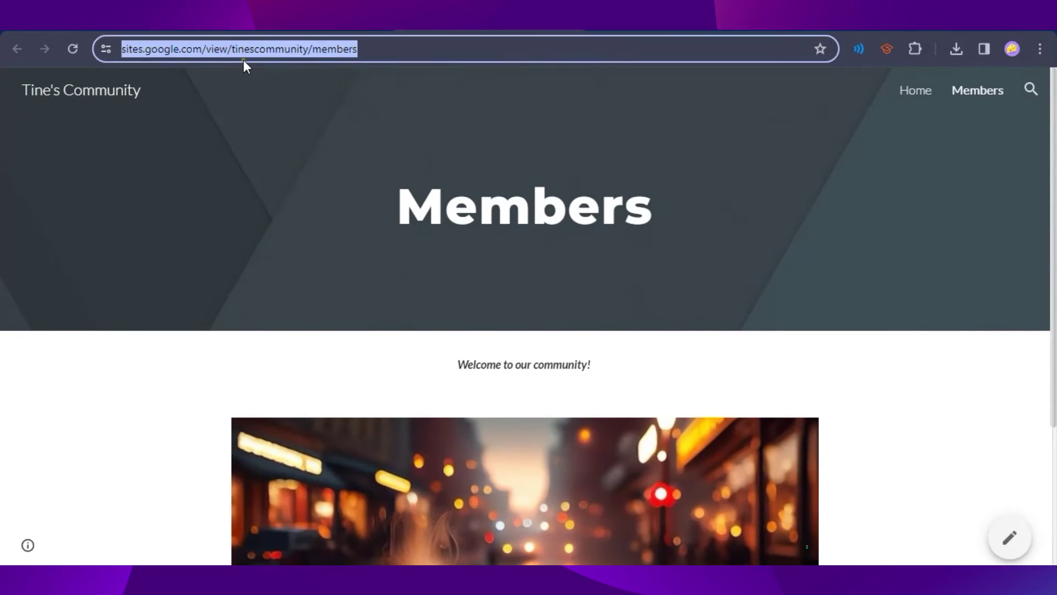
key(ctrl+c)
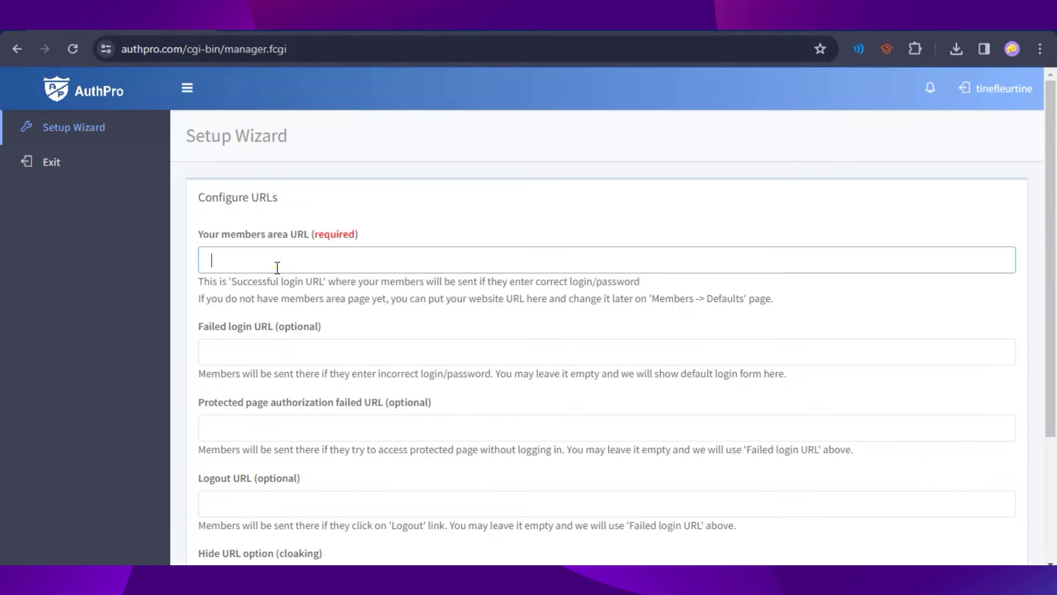
key(ctrl+v)
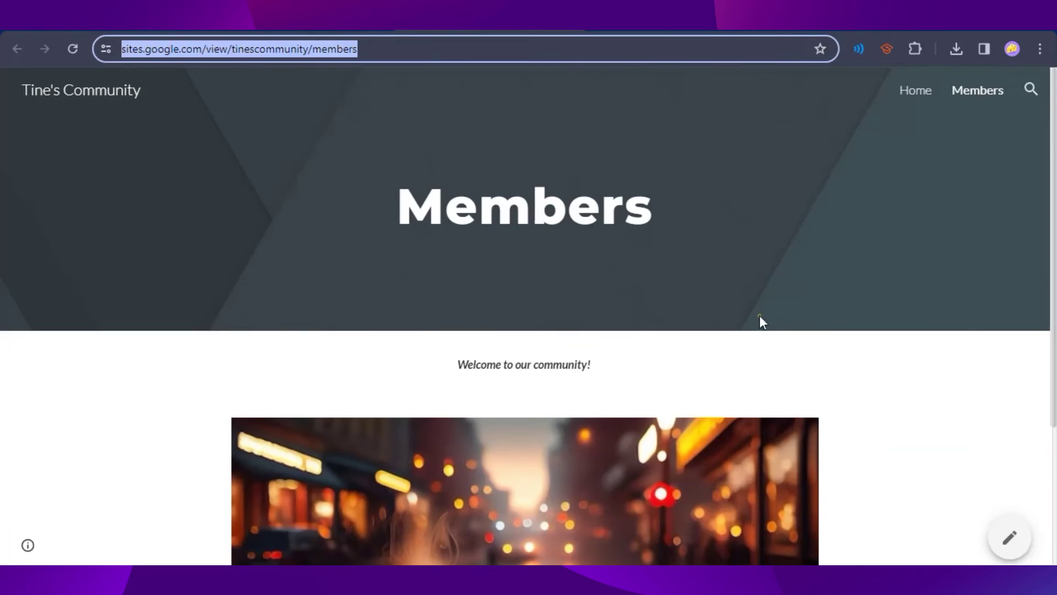
Step: Copy the published Members page address again for the members area URL
click(861, 359)
scroll(714, 398, down, 3)
scroll(385, 275, up, 3)
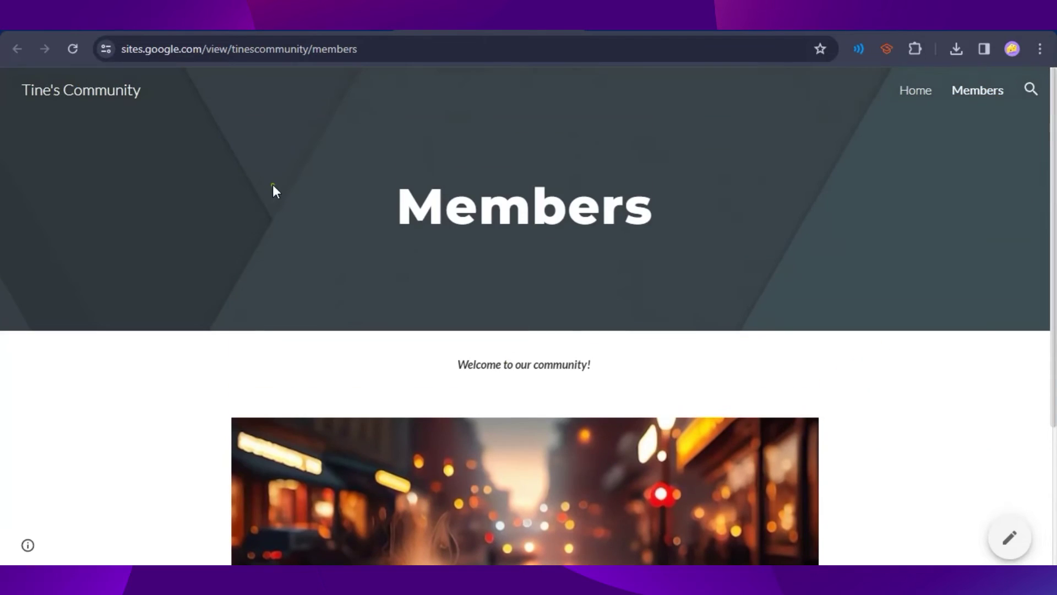
click(299, 48)
key(ctrl+c)
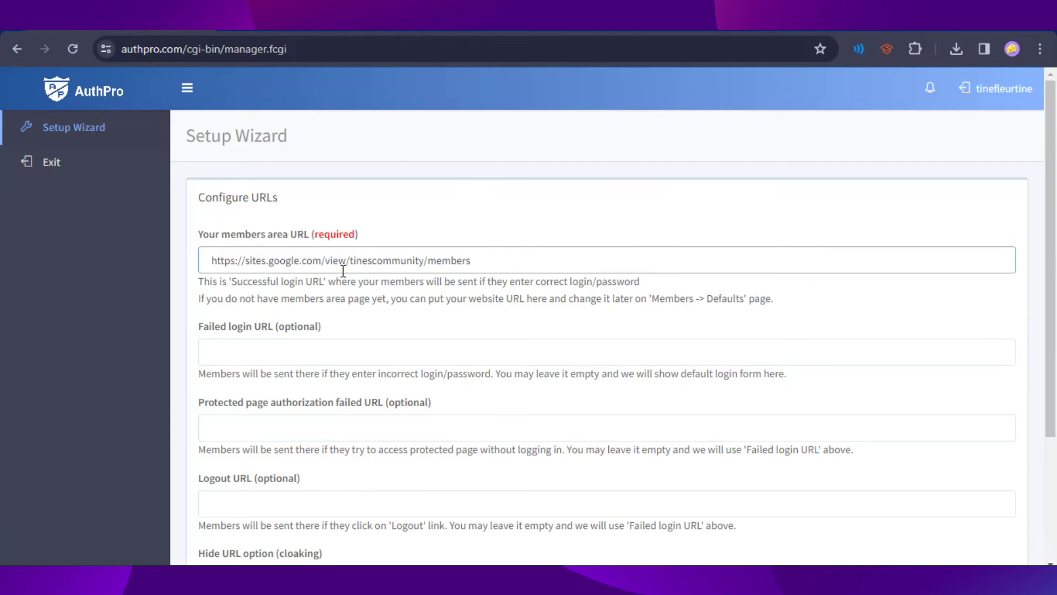
Step: Leave the Failed login and Protected page URLs blank, keep 'no hide' cloaking, and continue
scroll(608, 265, down, 3)
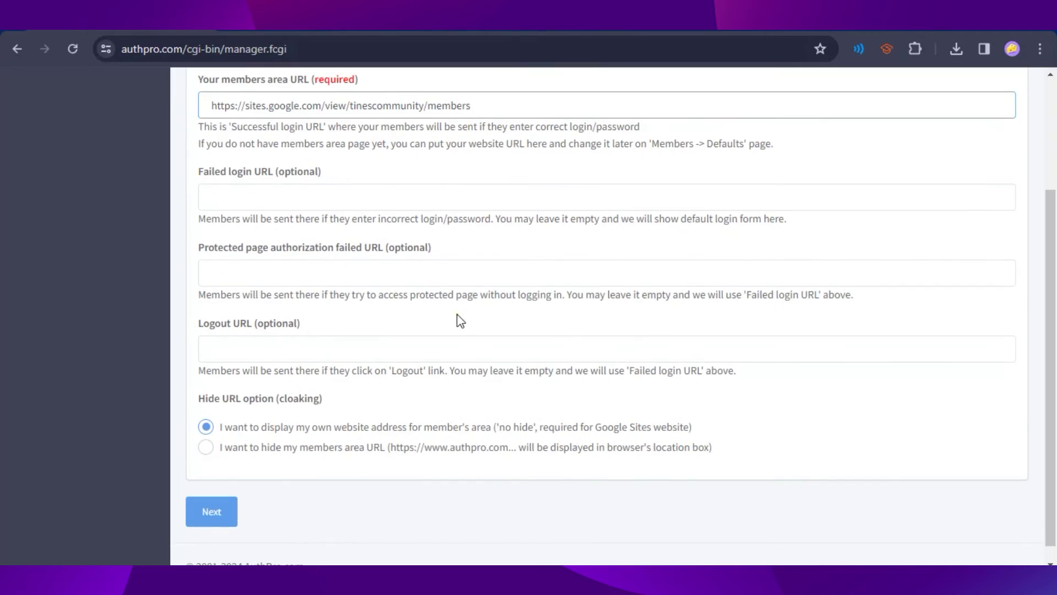
scroll(365, 406, up, 3)
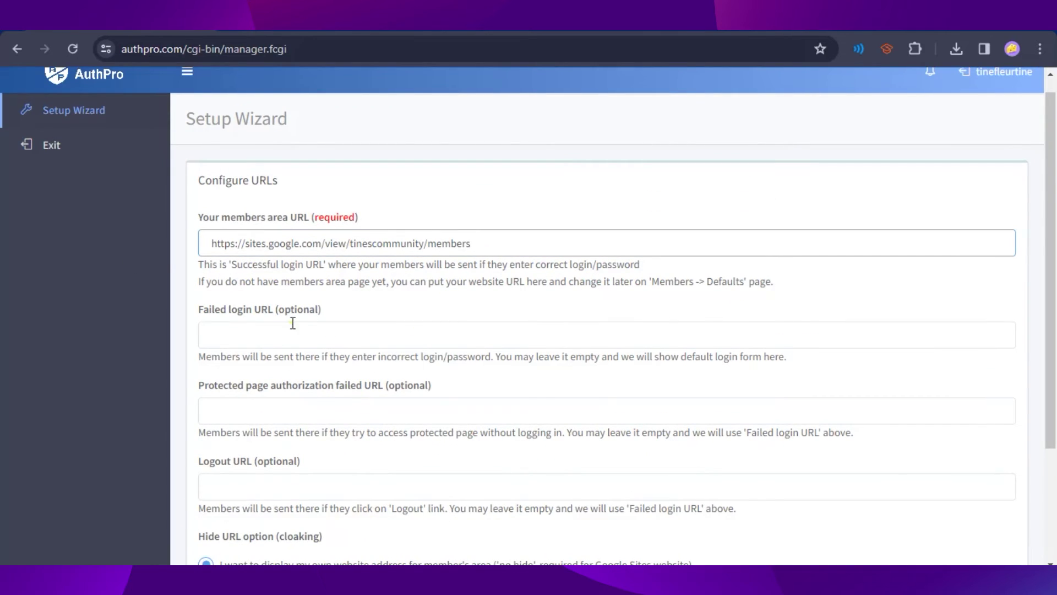
click(614, 342)
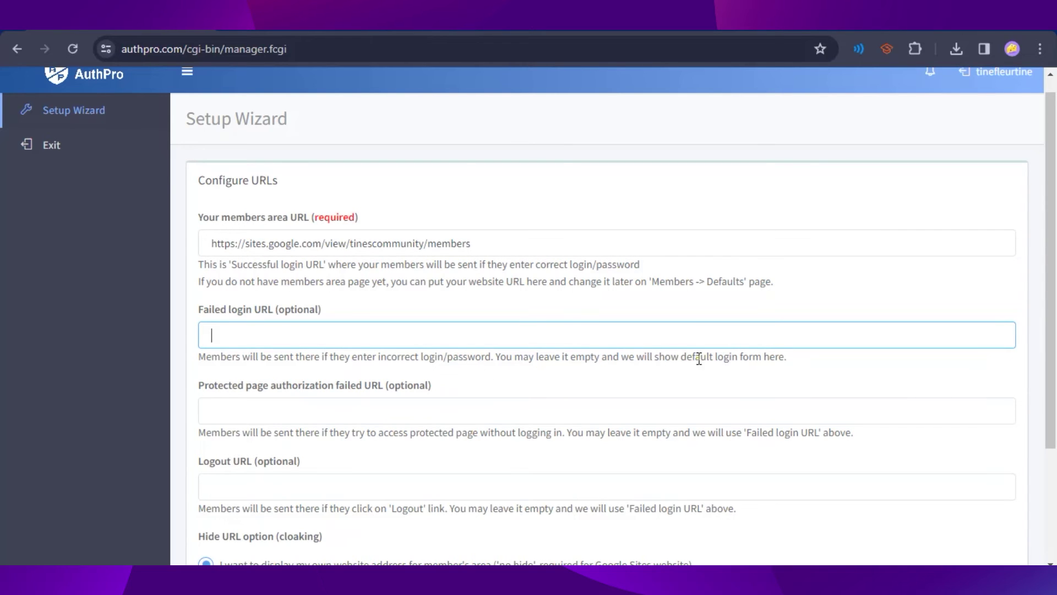
scroll(663, 385, down, 1)
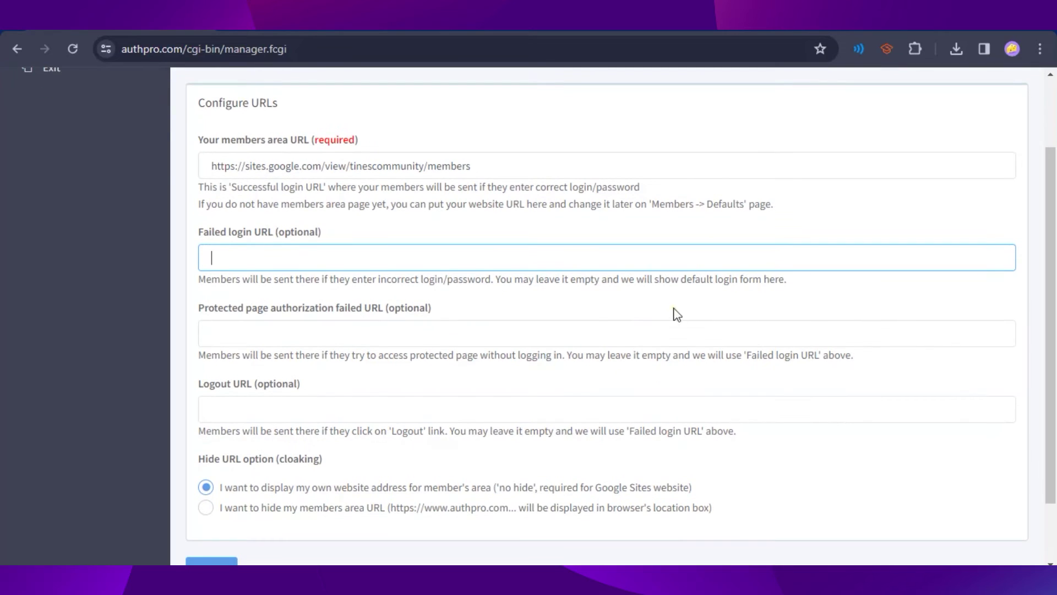
click(312, 330)
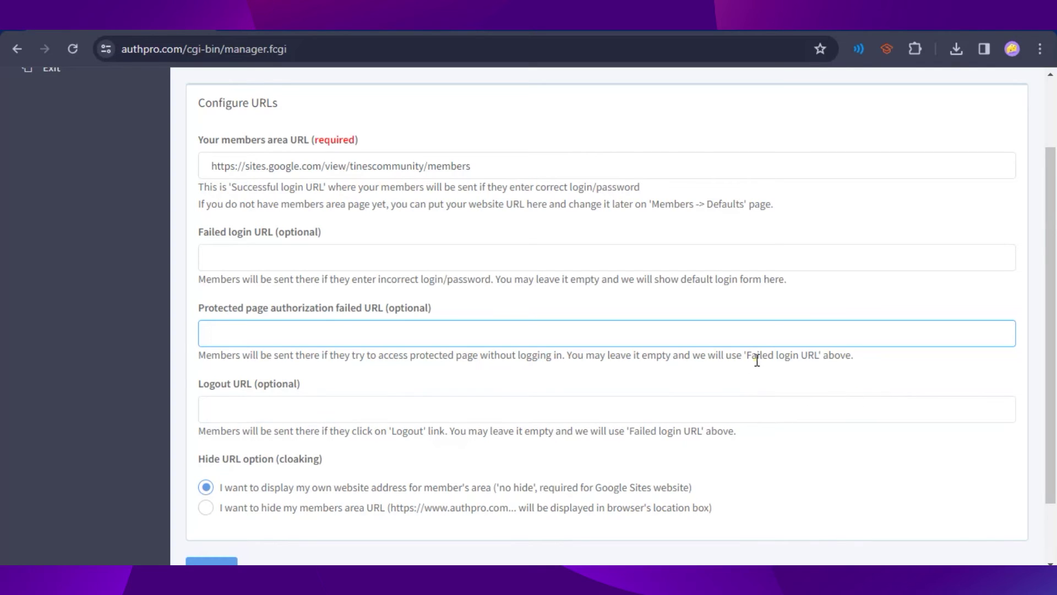
scroll(325, 353, down, 2)
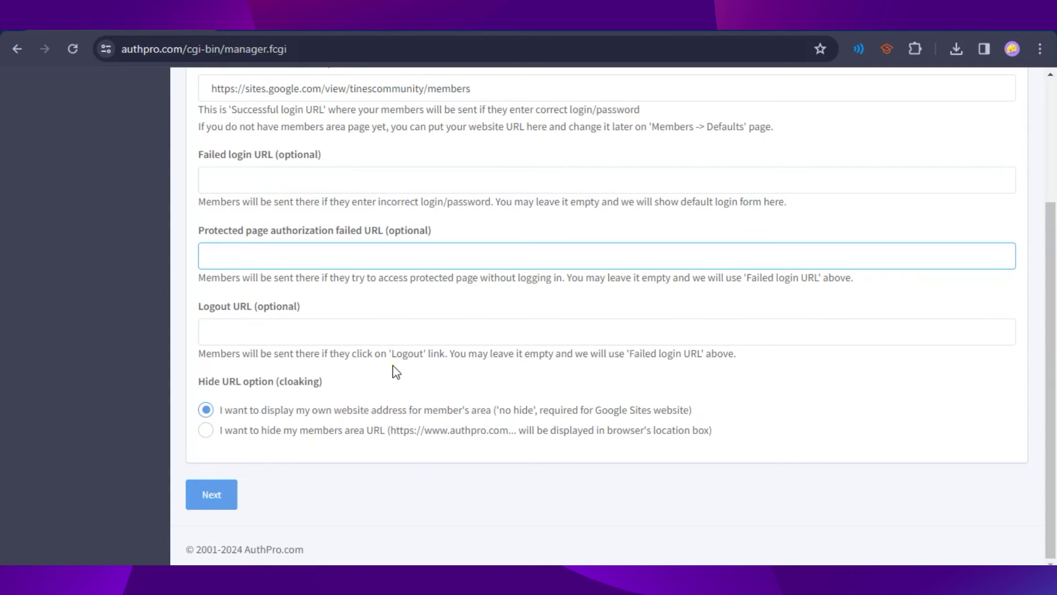
scroll(380, 367, up, 3)
scroll(512, 288, down, 3)
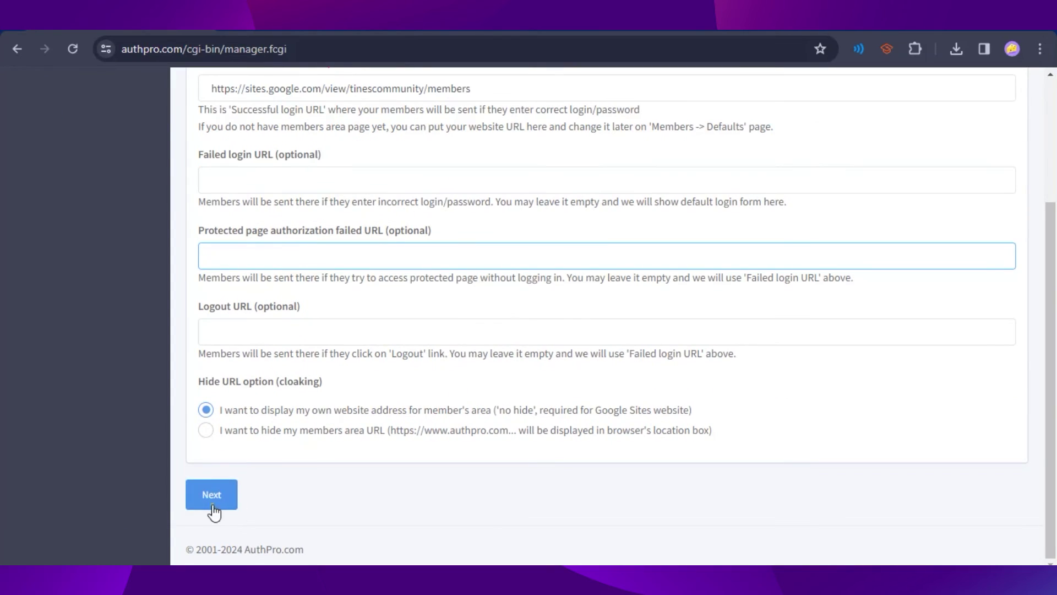
click(213, 510)
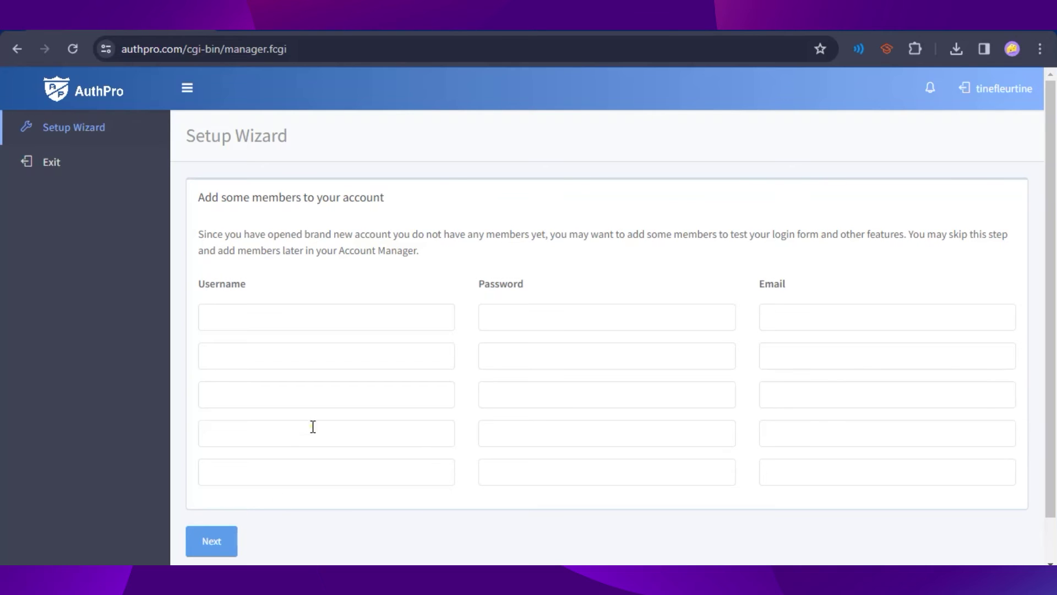
Step: Add a test member with username 'admin', a password and an e-mail, then continue
click(333, 317)
text(adm)
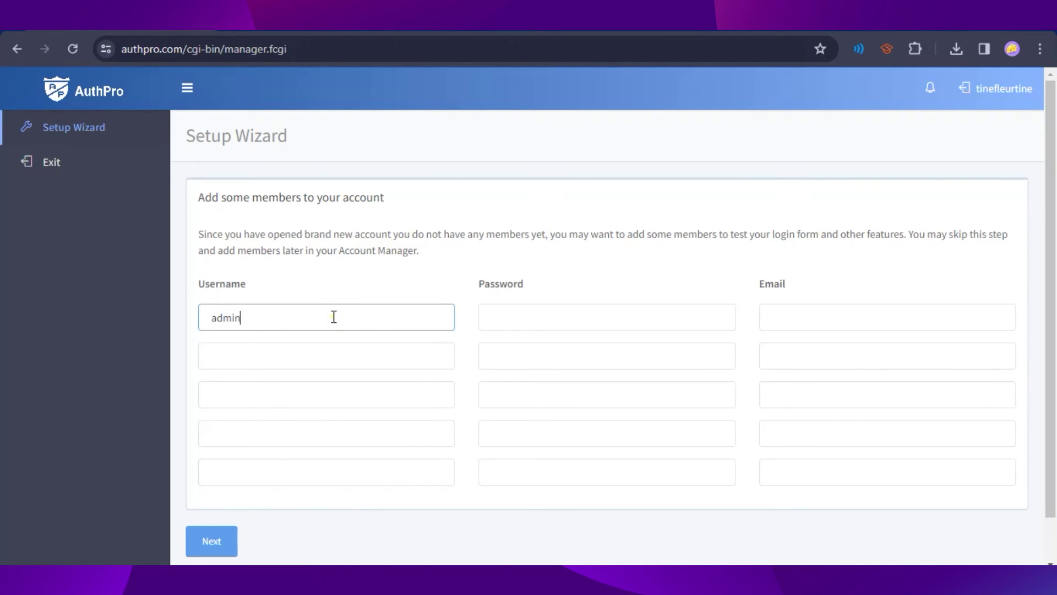
text(in)
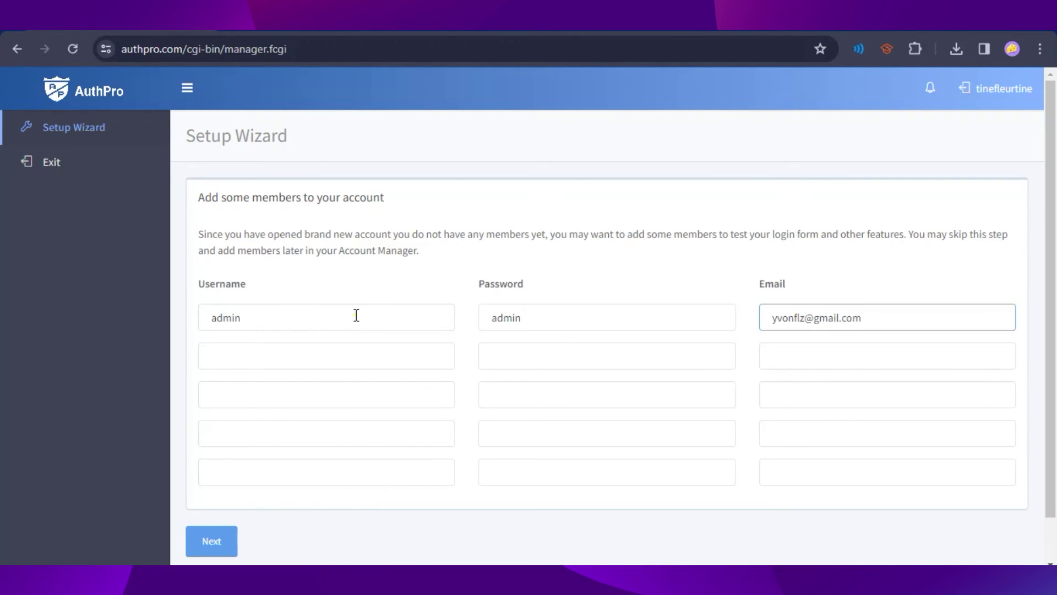
click(491, 295)
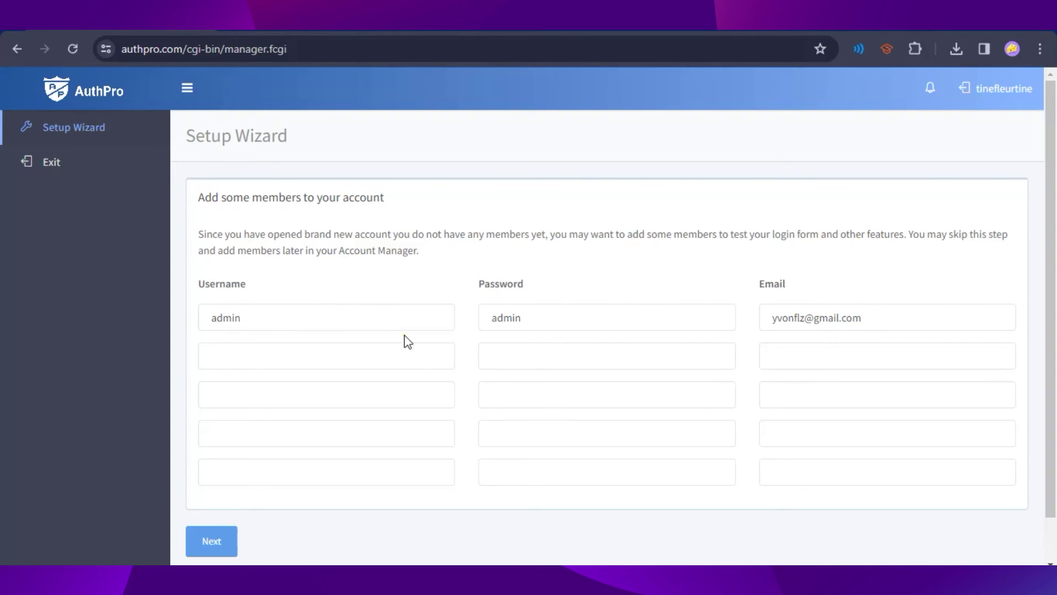
click(208, 550)
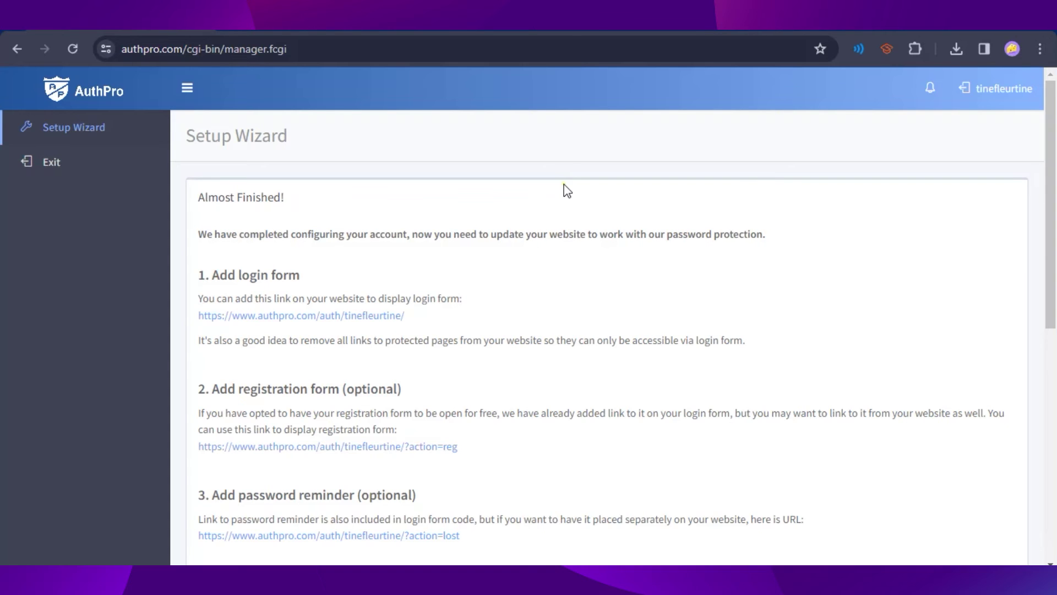
Step: Copy the member-area protection script shown in AuthPro's step 5
scroll(527, 299, down, 2)
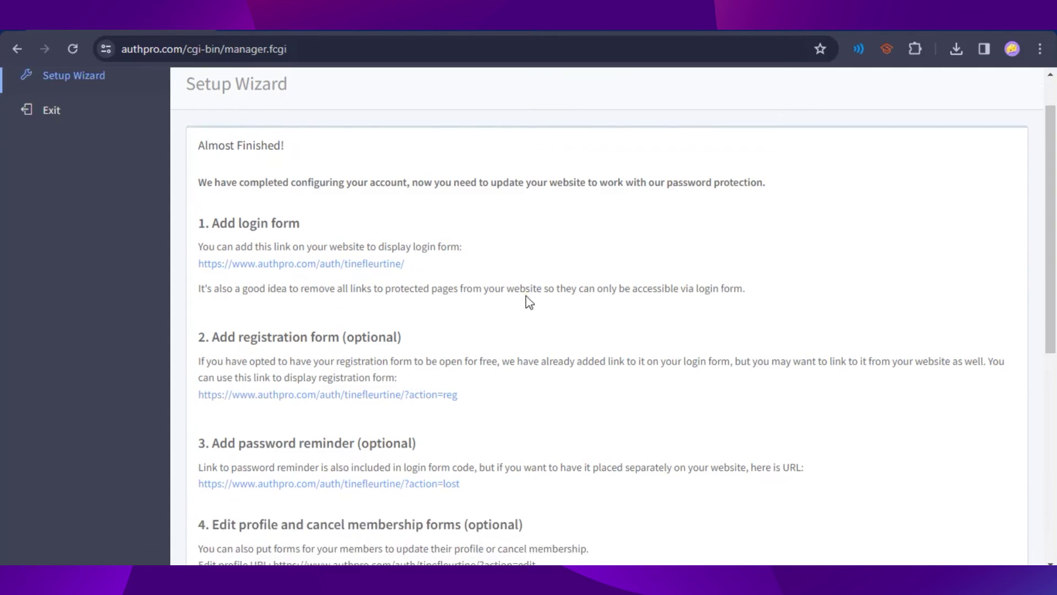
scroll(550, 377, down, 4)
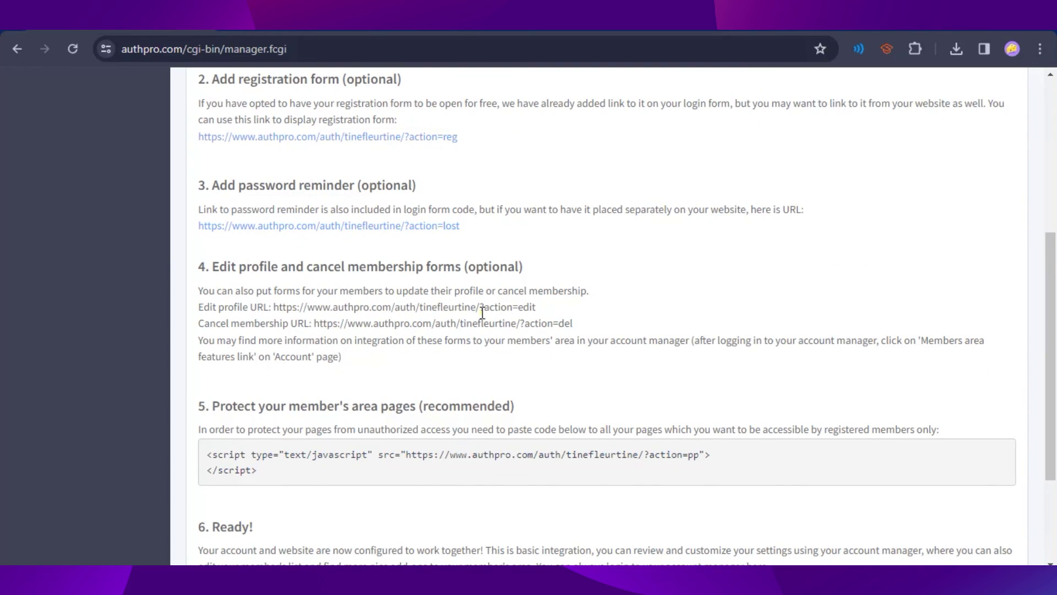
scroll(550, 396, down, 3)
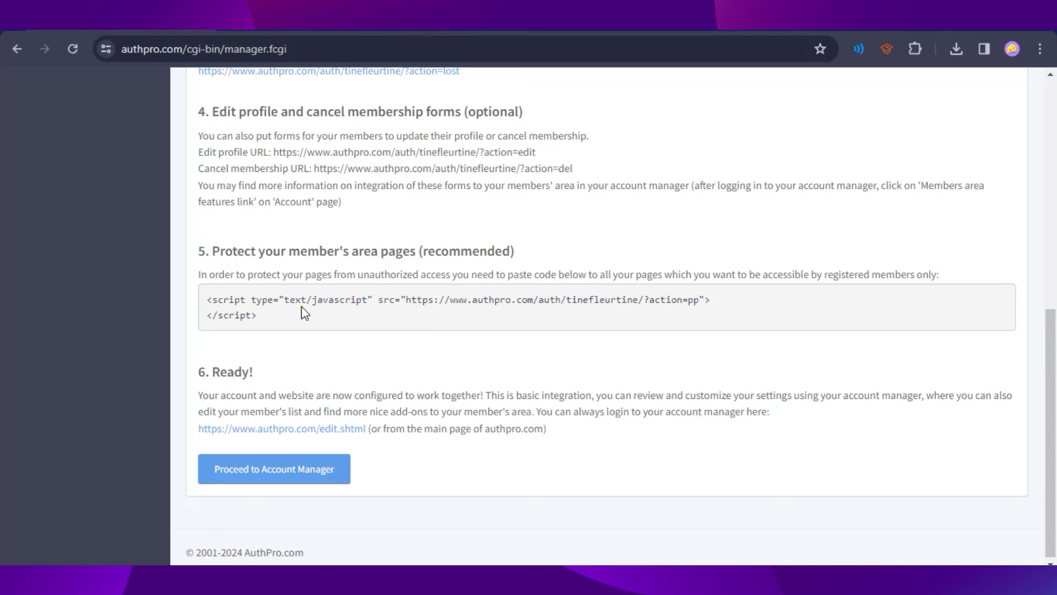
drag(257, 315, 209, 299)
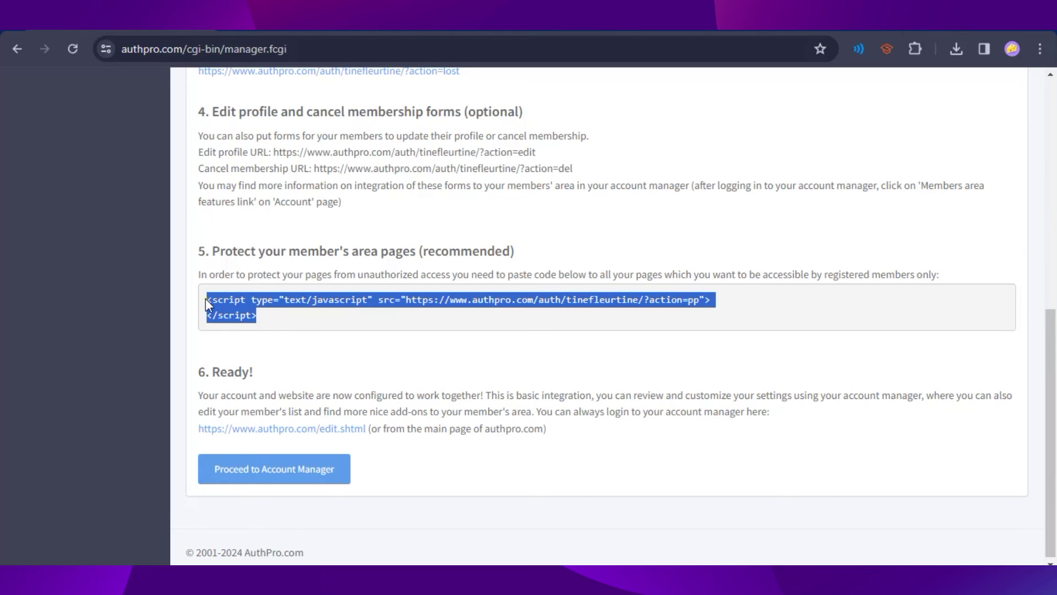
key(ctrl+c)
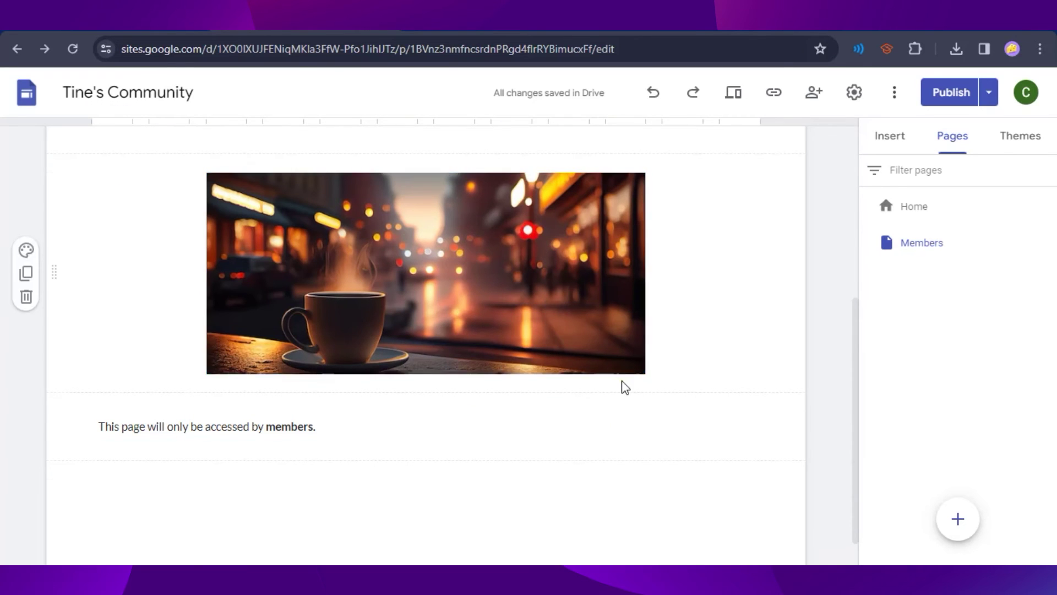
Step: Embed the AuthPro script as code on the Members page and drag it below the header
scroll(619, 358, up, 5)
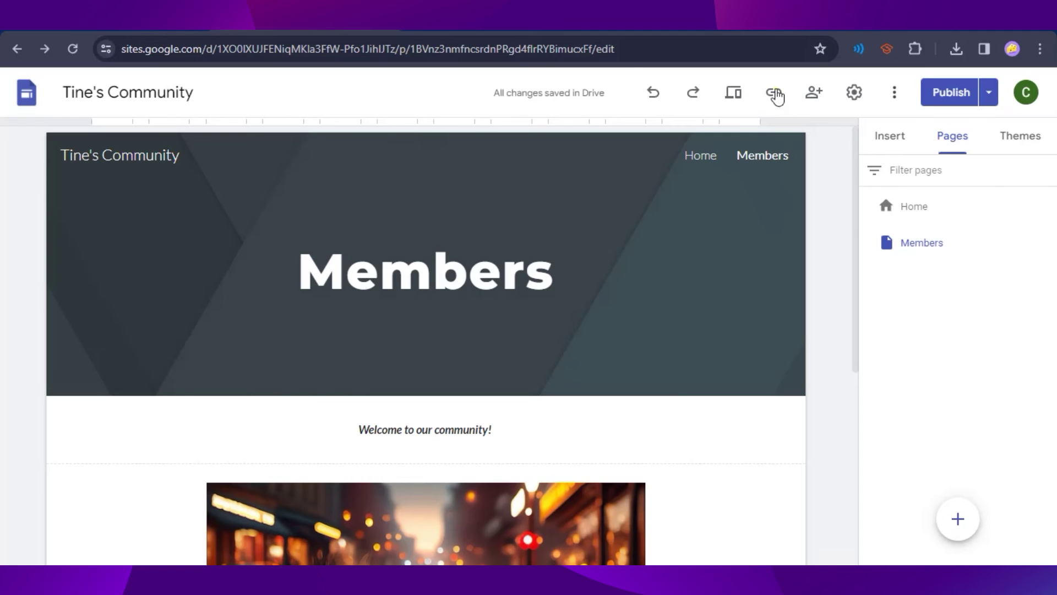
click(882, 142)
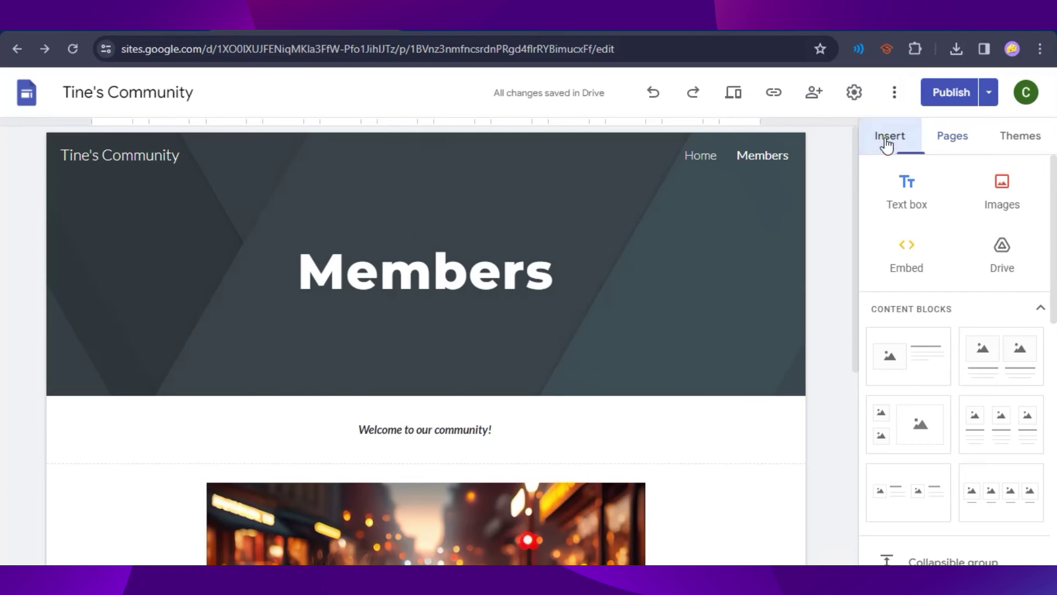
click(910, 271)
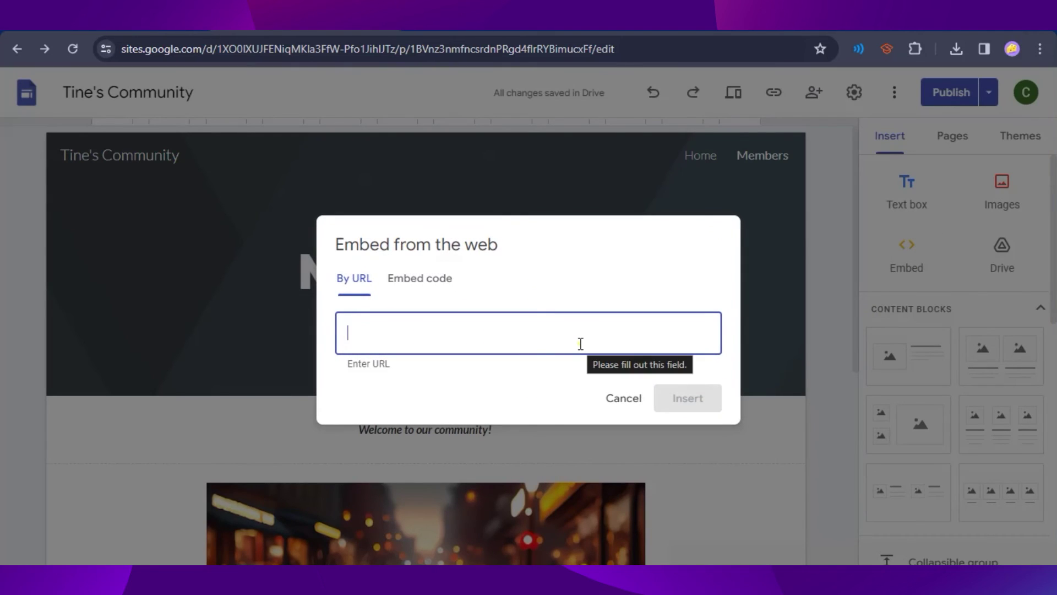
click(420, 283)
key(ctrl+v)
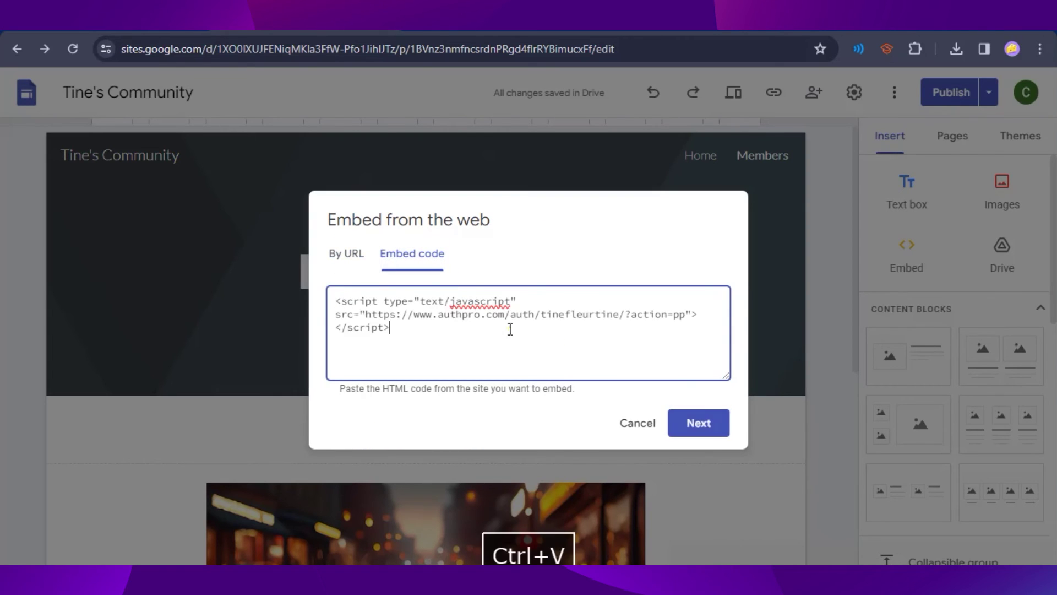
click(705, 427)
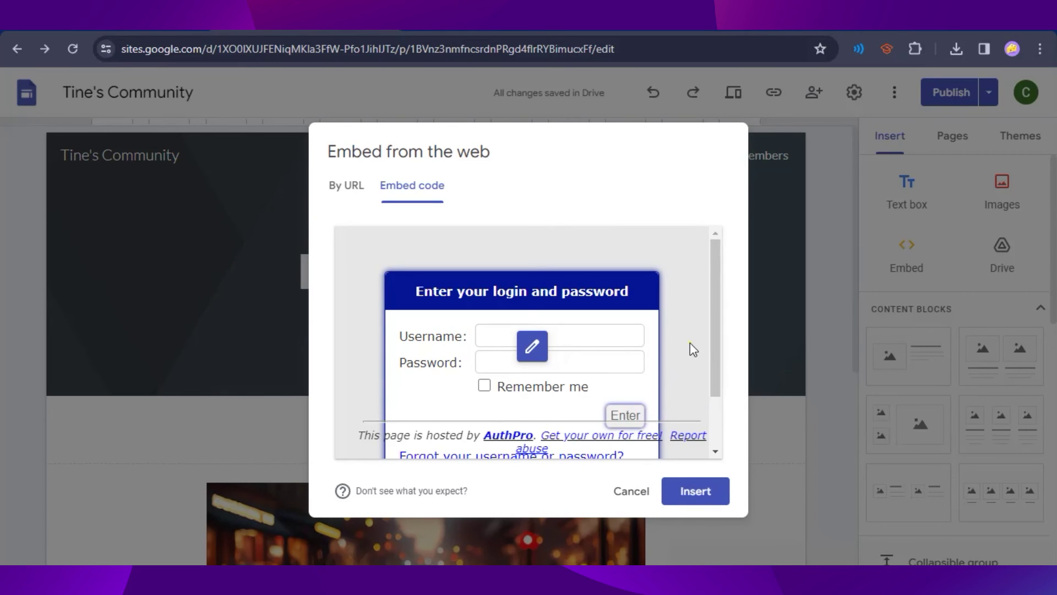
click(701, 498)
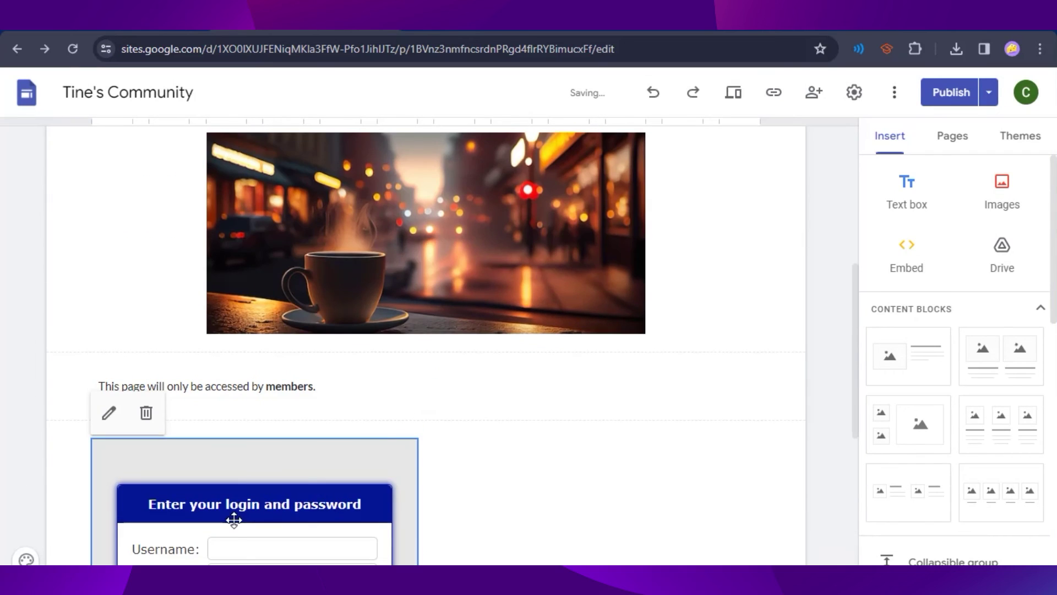
drag(231, 515, 438, 369)
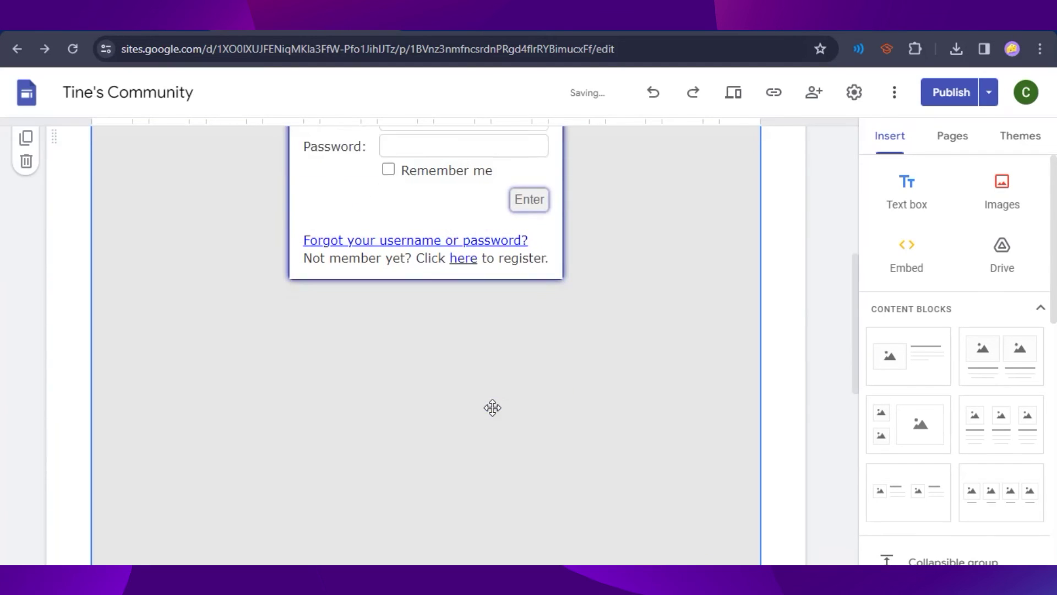
scroll(492, 408, up, 4)
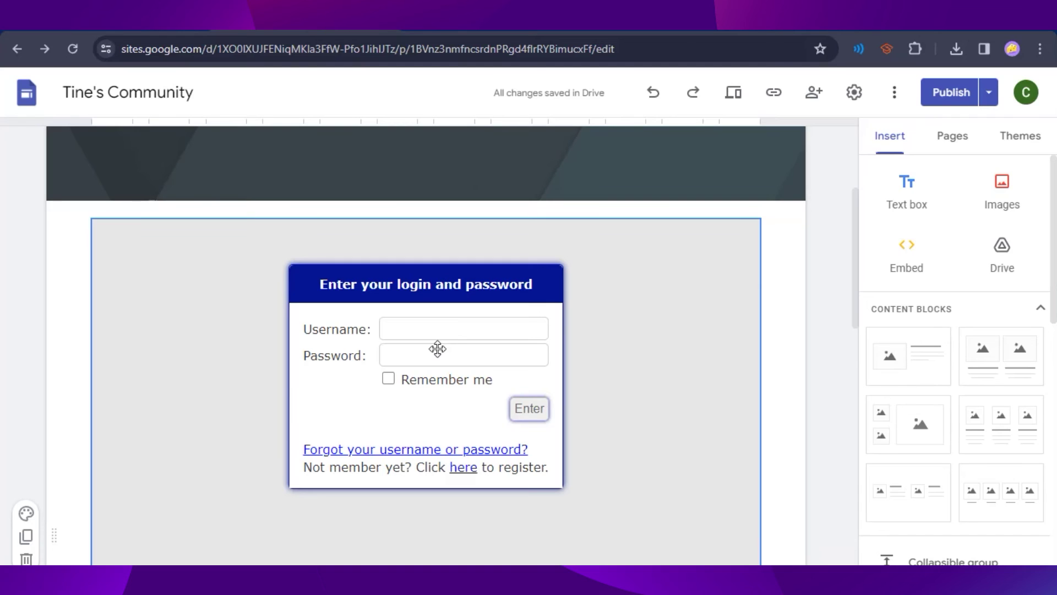
Step: Review the draft changes, publish the site, and open the live Members page
click(951, 92)
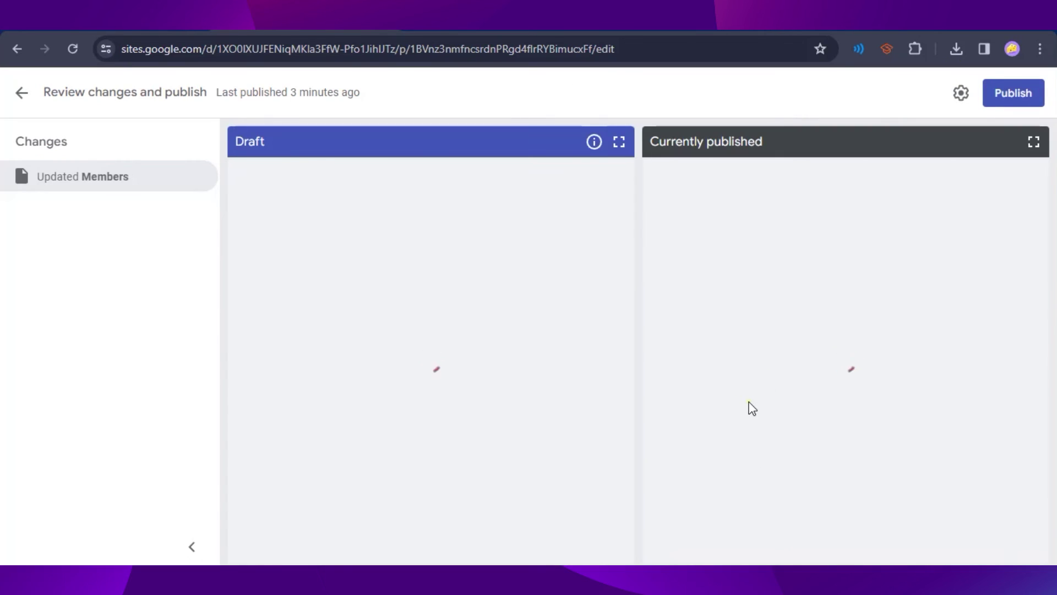
scroll(821, 335, down, 3)
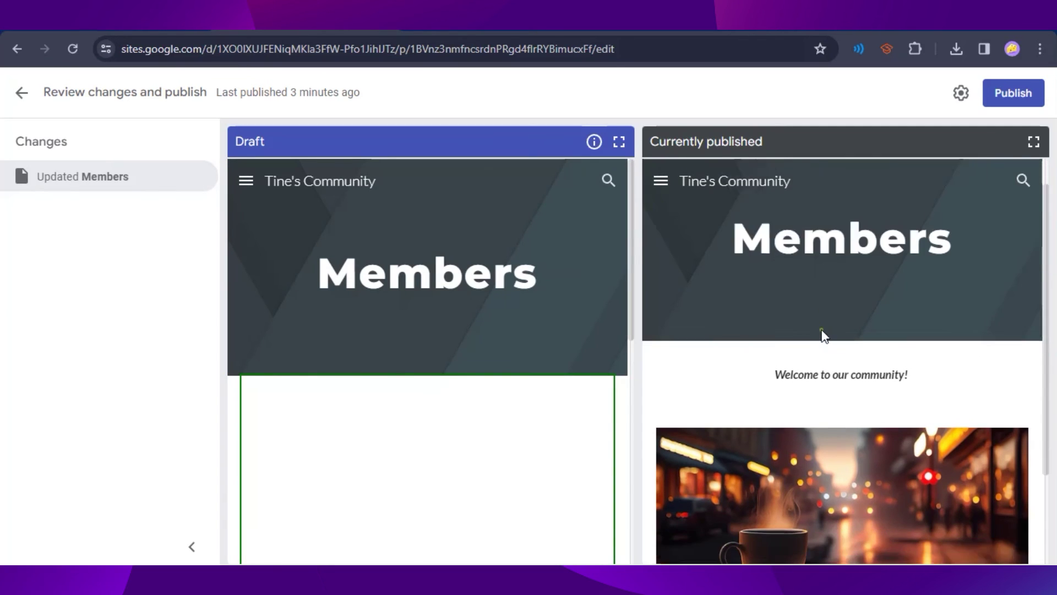
scroll(522, 431, down, 6)
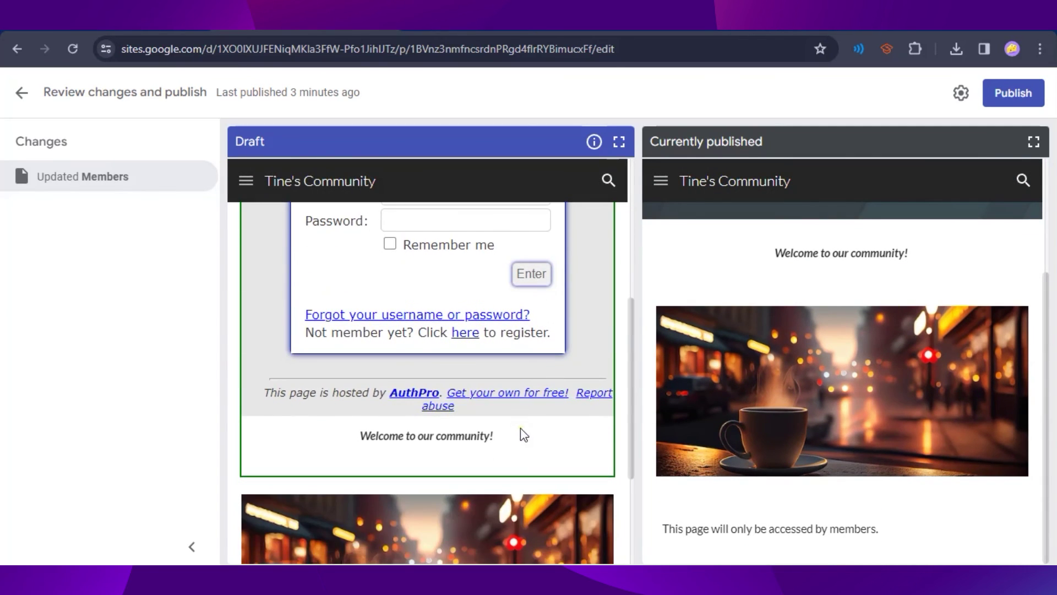
scroll(521, 431, up, 3)
click(1006, 96)
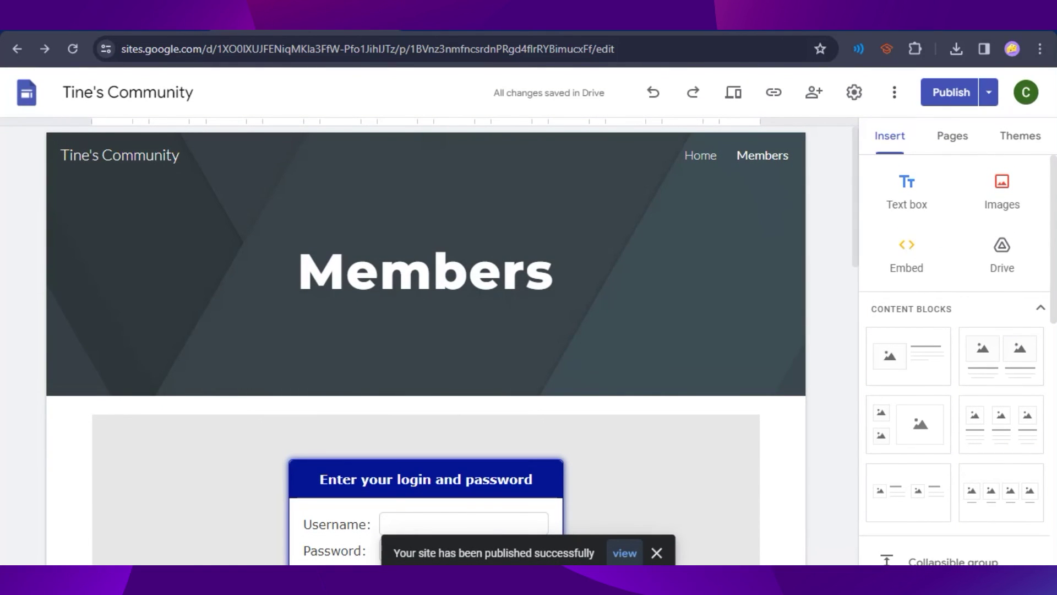
click(618, 553)
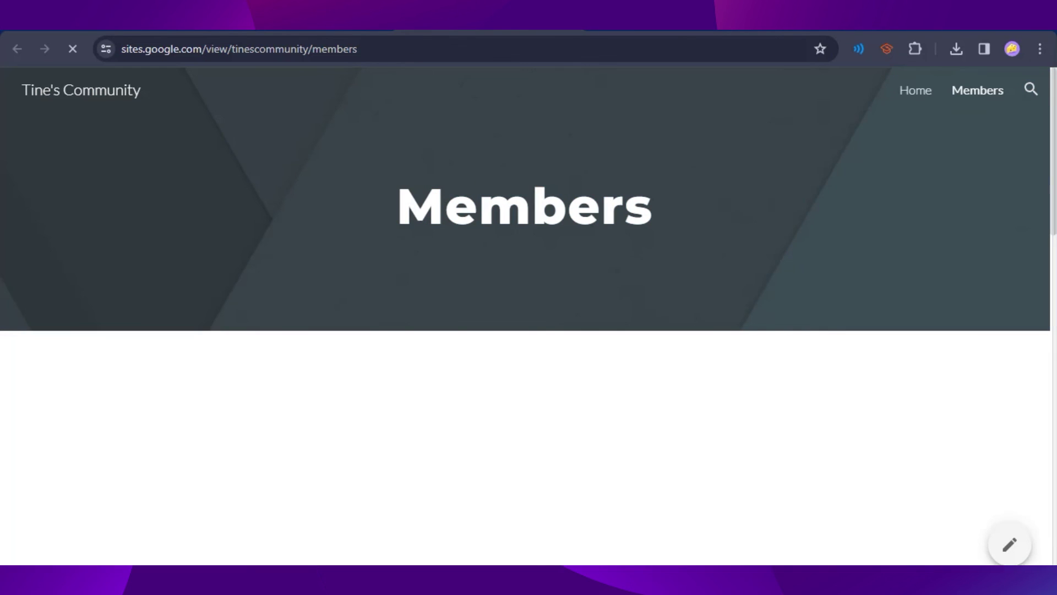
Step: Log in through the live Members page form with the test member's username and password
scroll(328, 193, down, 1)
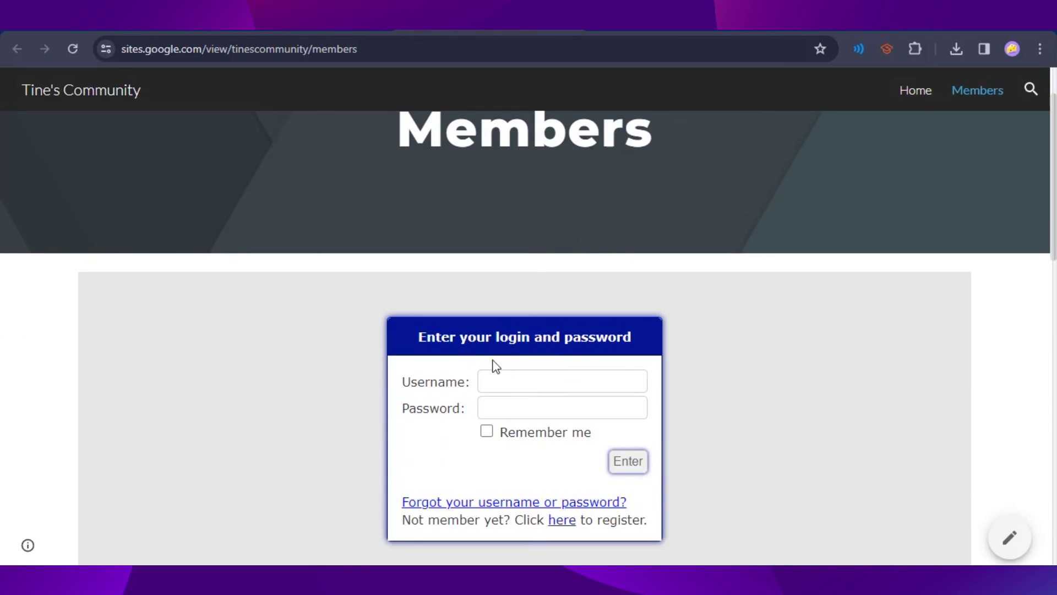
scroll(688, 397, up, 2)
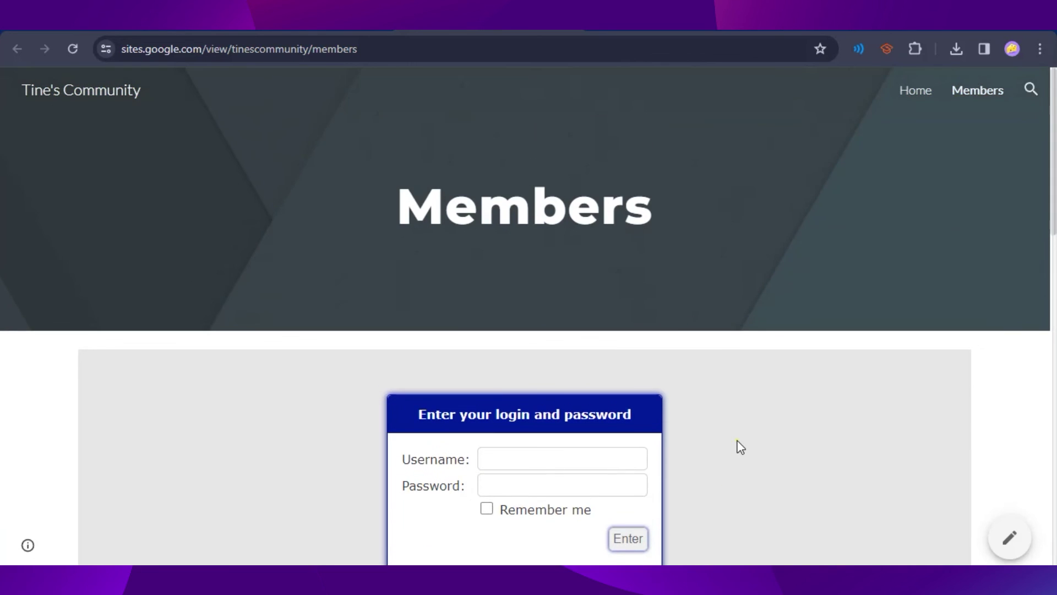
scroll(726, 435, down, 3)
click(501, 301)
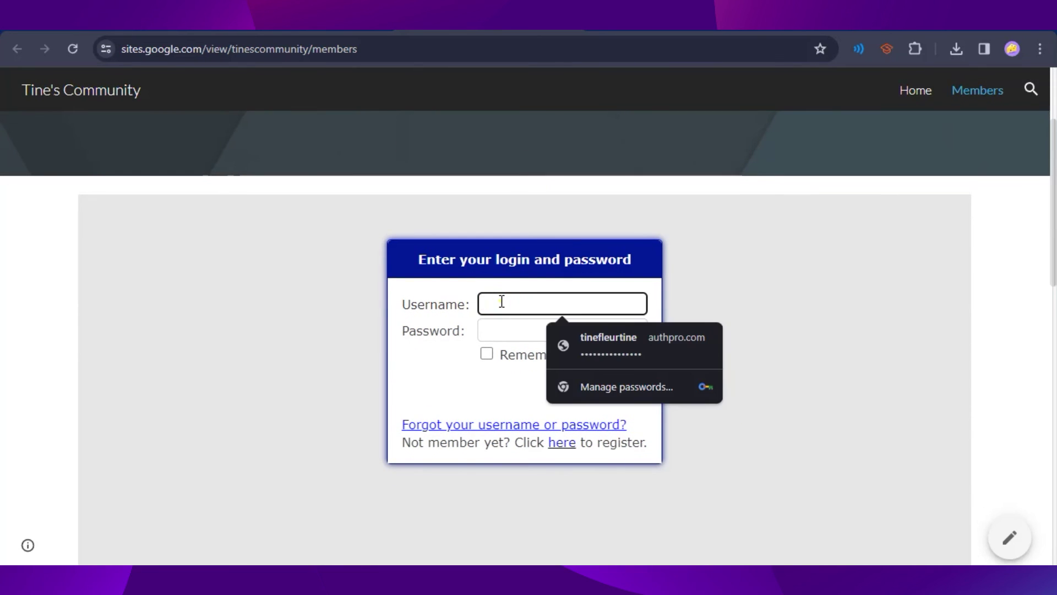
text(admin)
key(Tab)
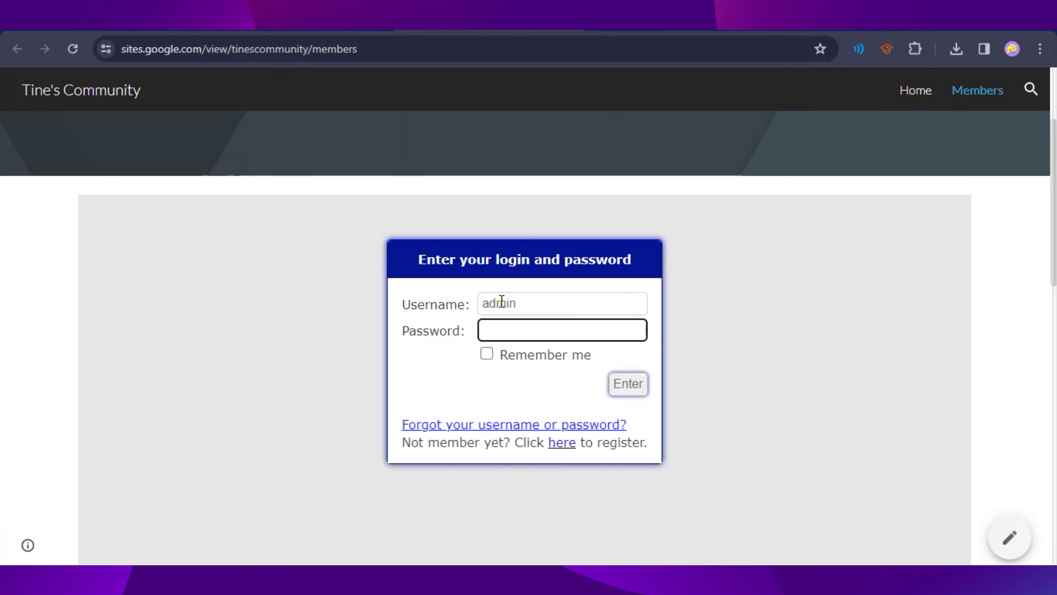
text(ad)
click(630, 385)
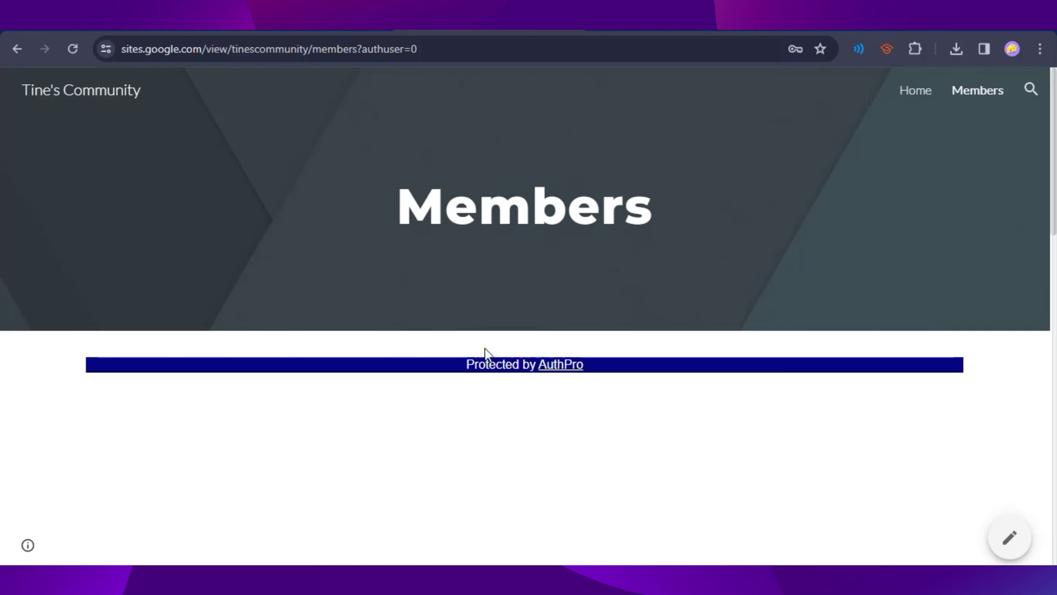
Step: Check the members content, then return to AuthPro's final '6. Ready!' step
scroll(703, 394, down, 5)
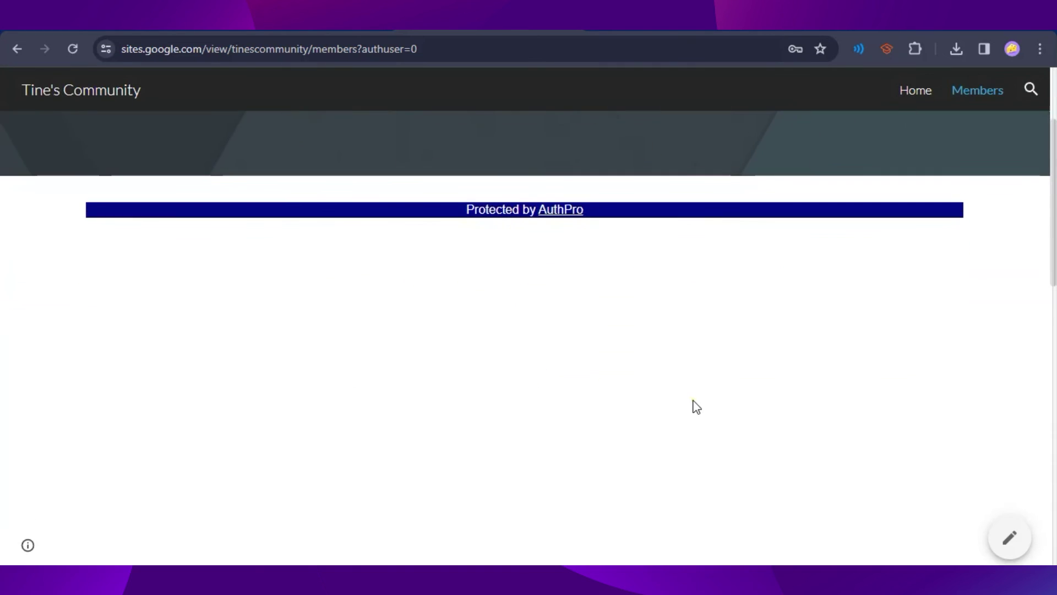
scroll(599, 413, up, 5)
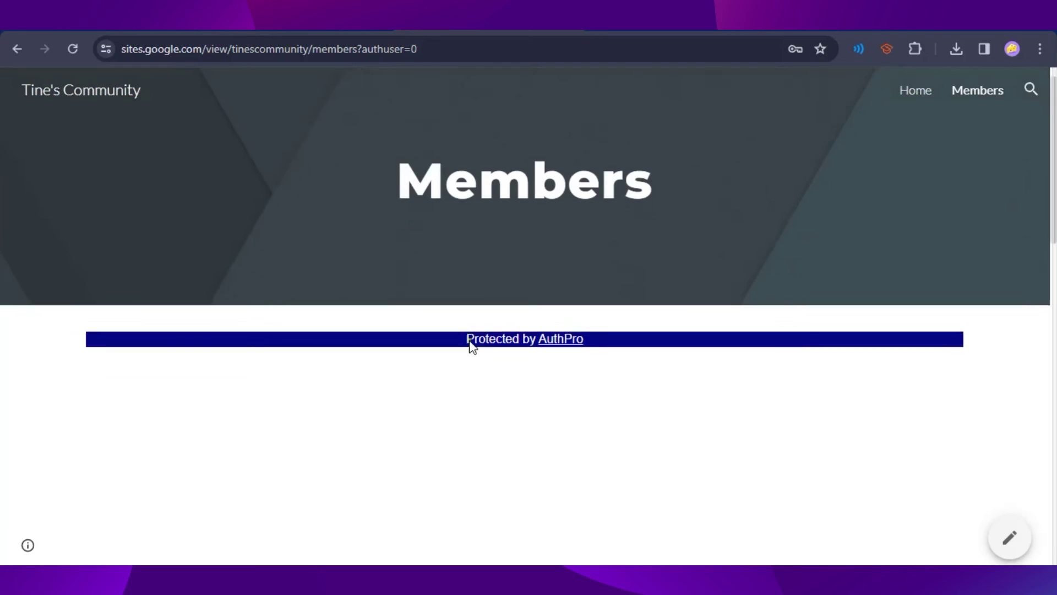
scroll(816, 416, down, 3)
scroll(817, 416, down, 6)
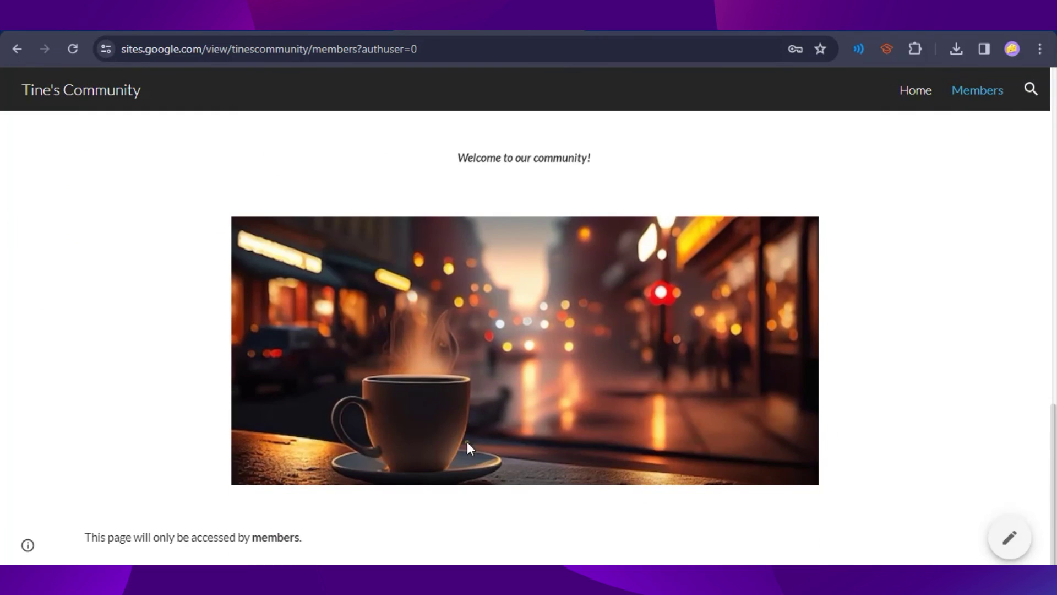
scroll(705, 450, up, 5)
scroll(699, 447, up, 5)
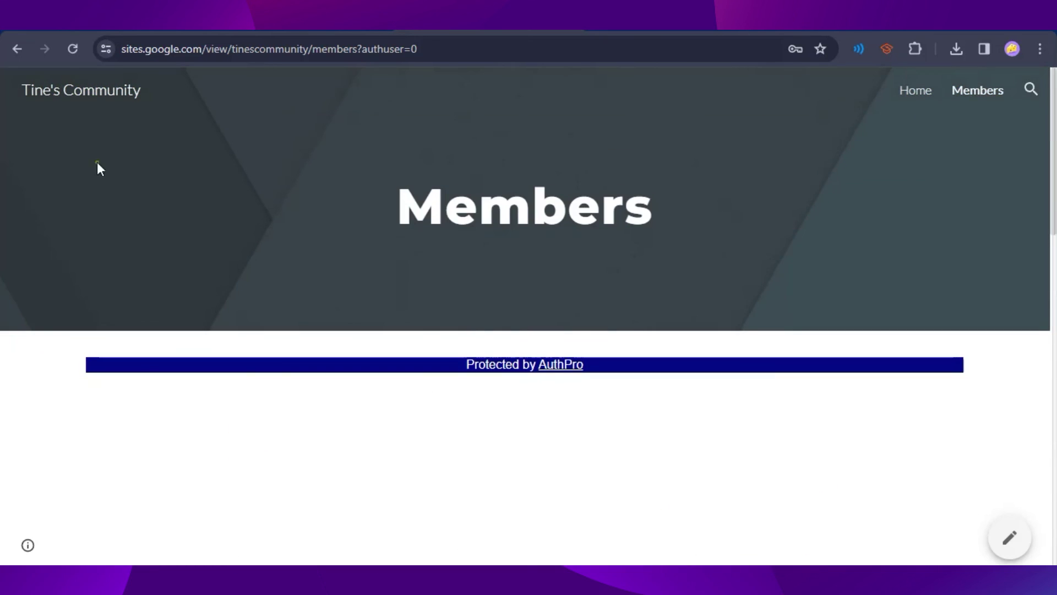
key(ctrl+Tab)
click(472, 371)
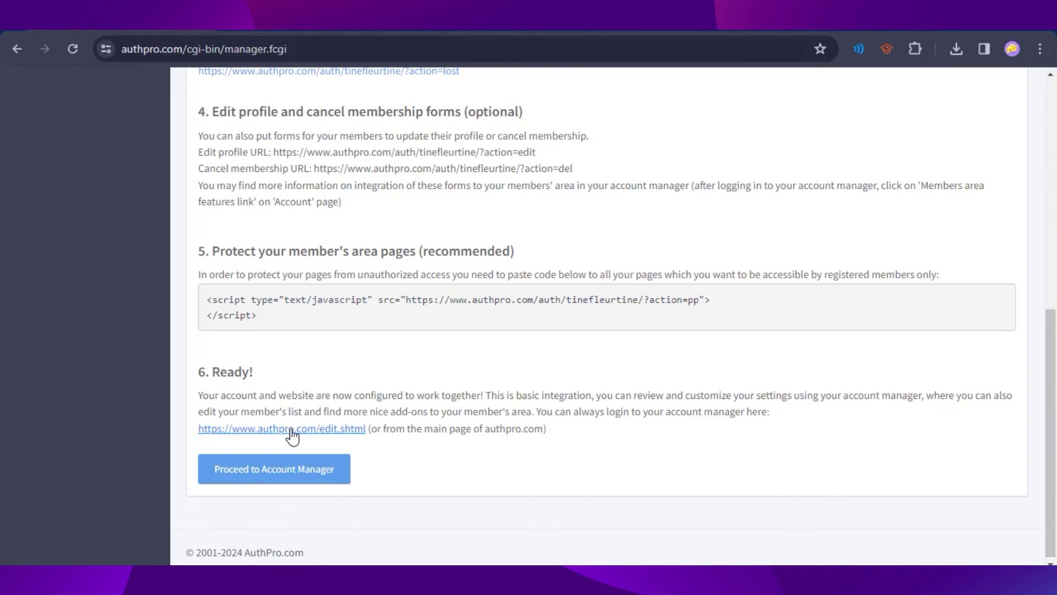
Step: Go to the AuthPro Account Manager and review the dashboard's 1 member, Free plan and member form links
click(299, 470)
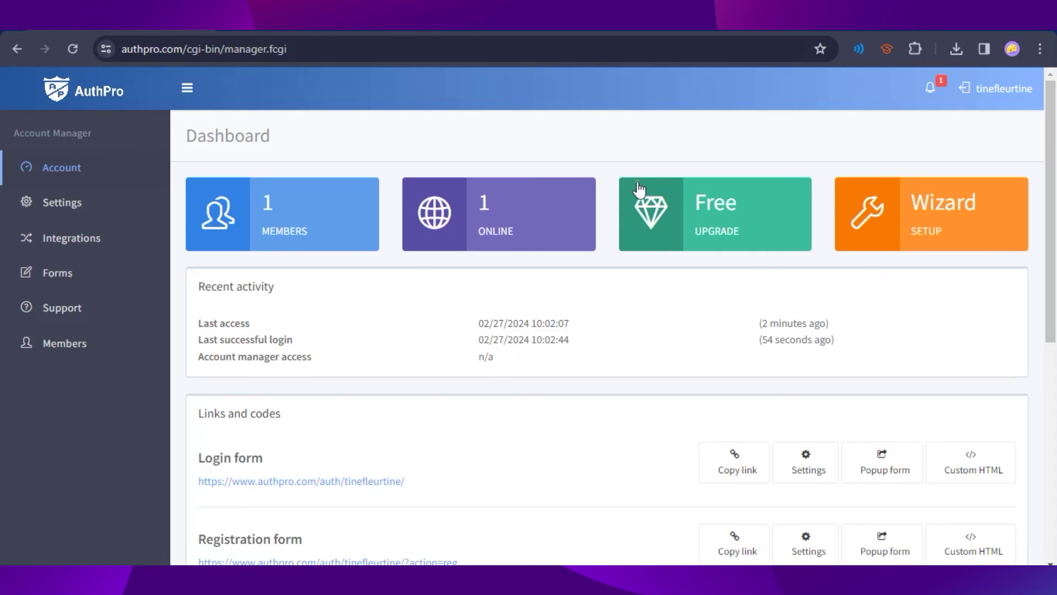
scroll(573, 428, down, 3)
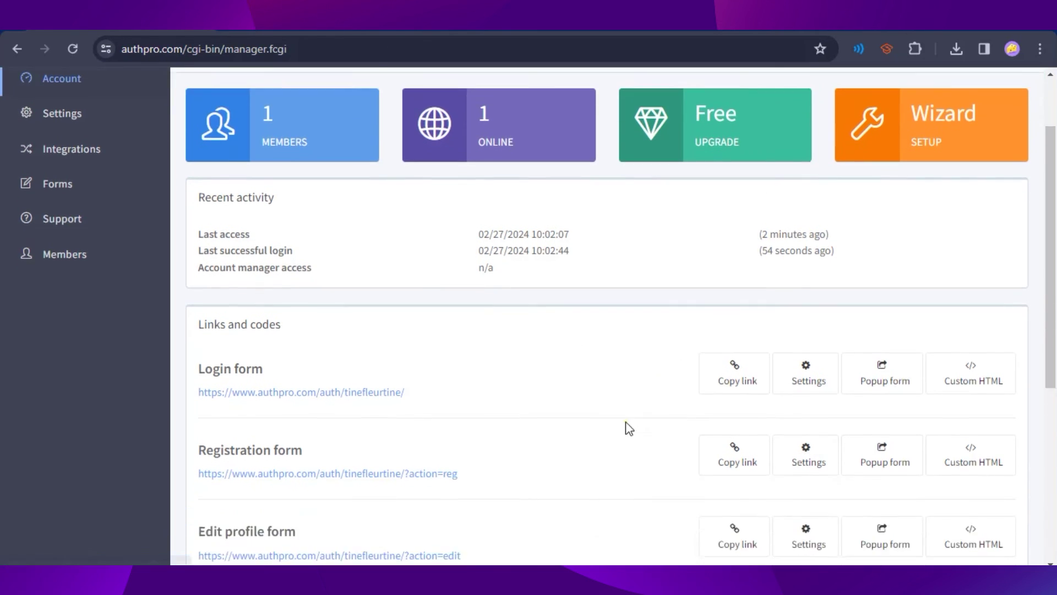
scroll(488, 458, up, 3)
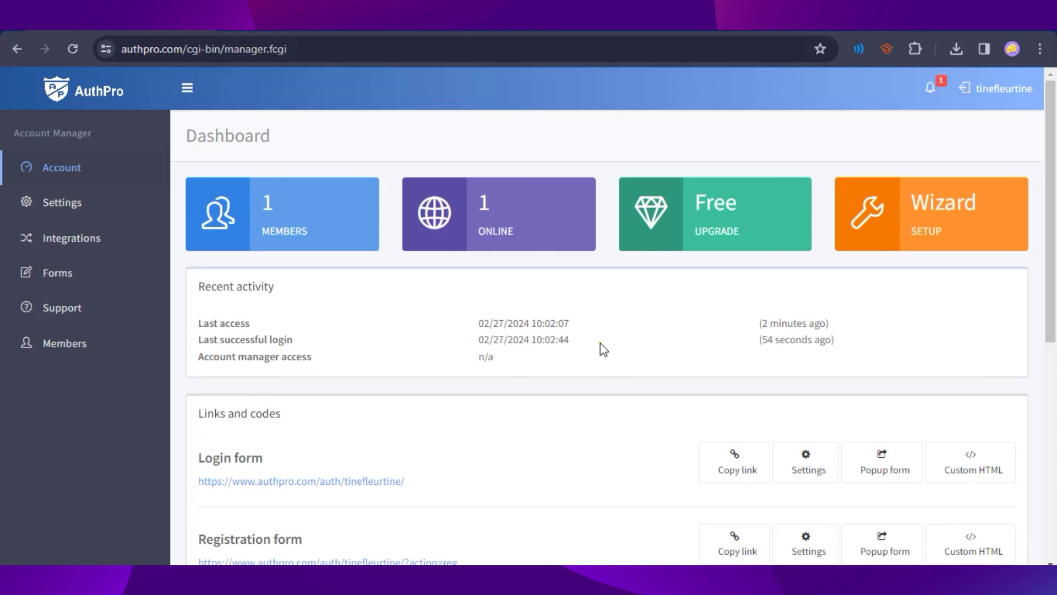
scroll(493, 402, down, 4)
scroll(631, 345, down, 1)
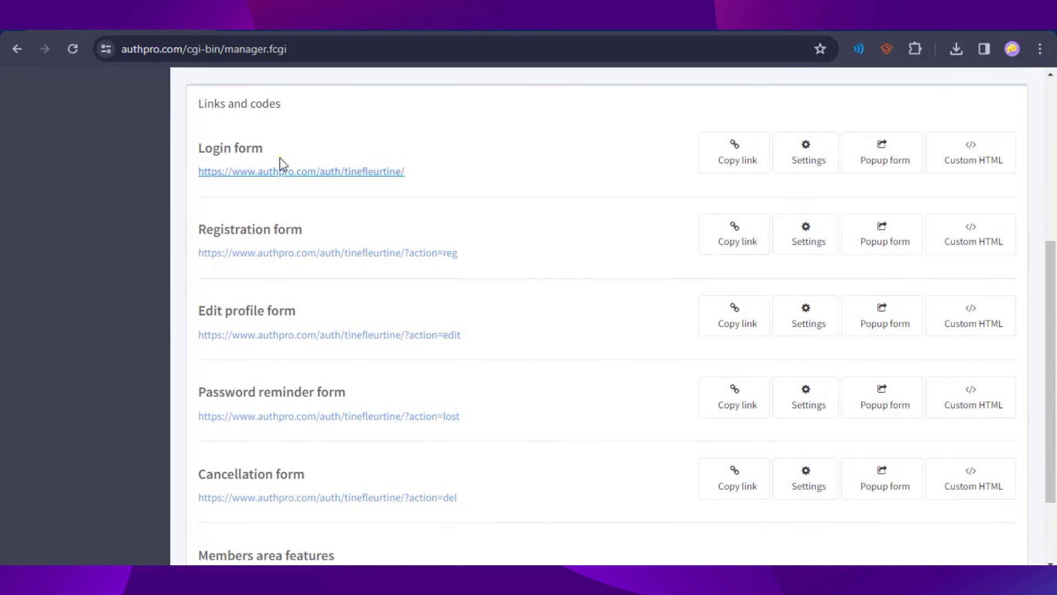
scroll(432, 378, down, 2)
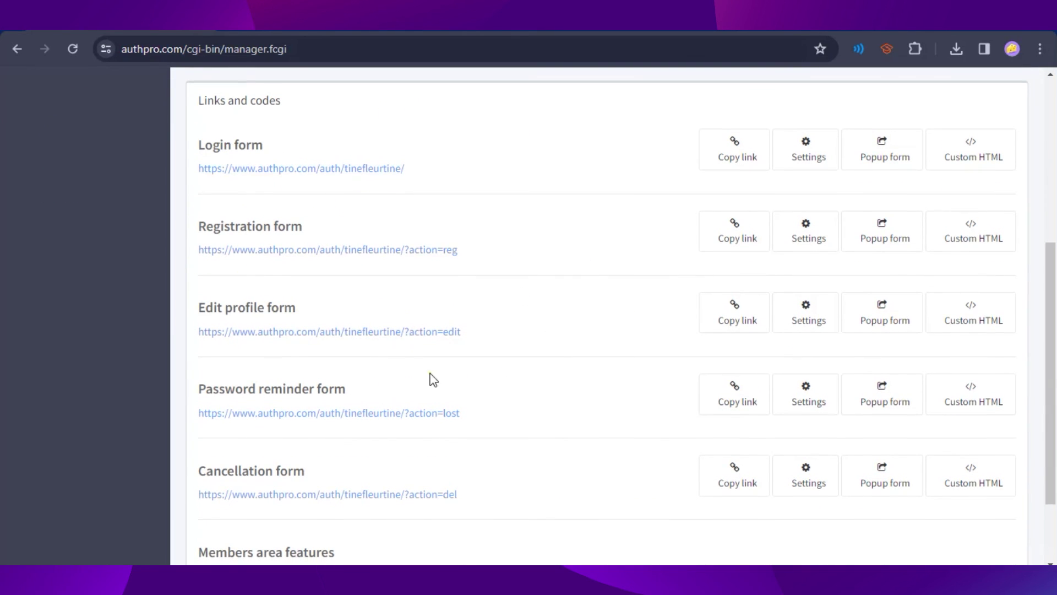
scroll(521, 501, up, 5)
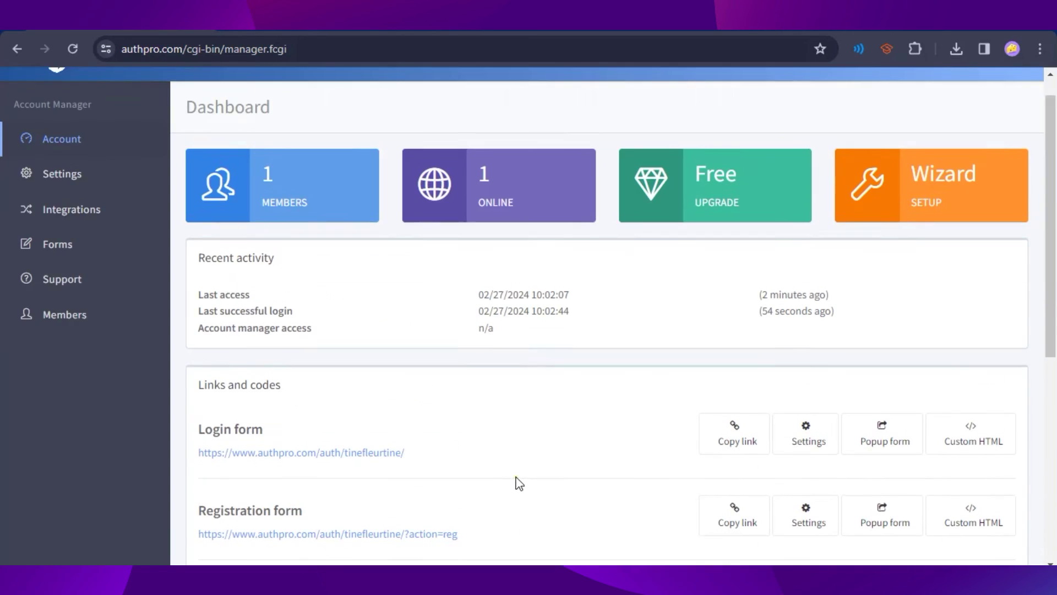